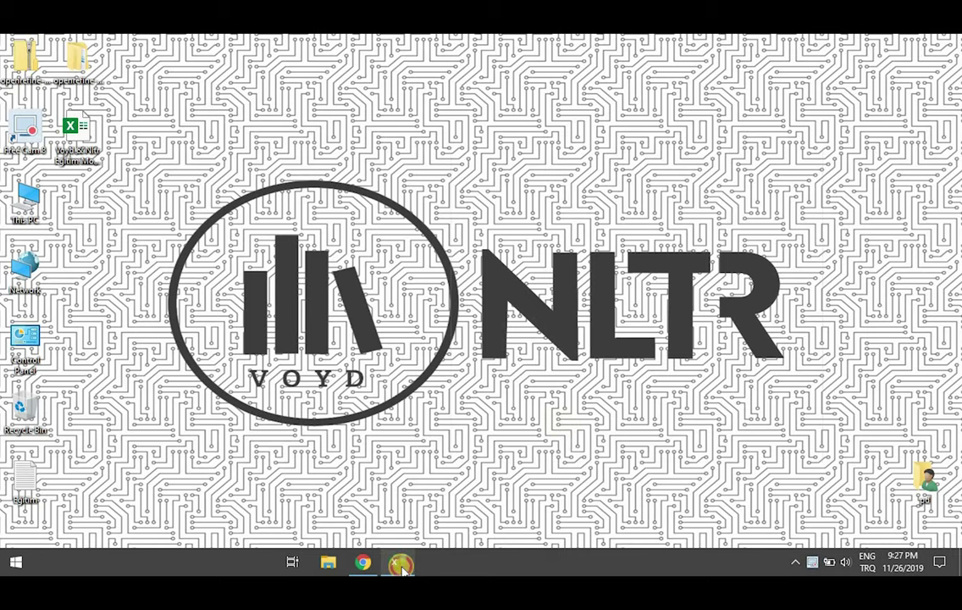
Step: Switch to the Excel workbook, examine the İl and Bölge columns for spacing, capitalisation and spelling consistency, and close it
left_click(397, 561)
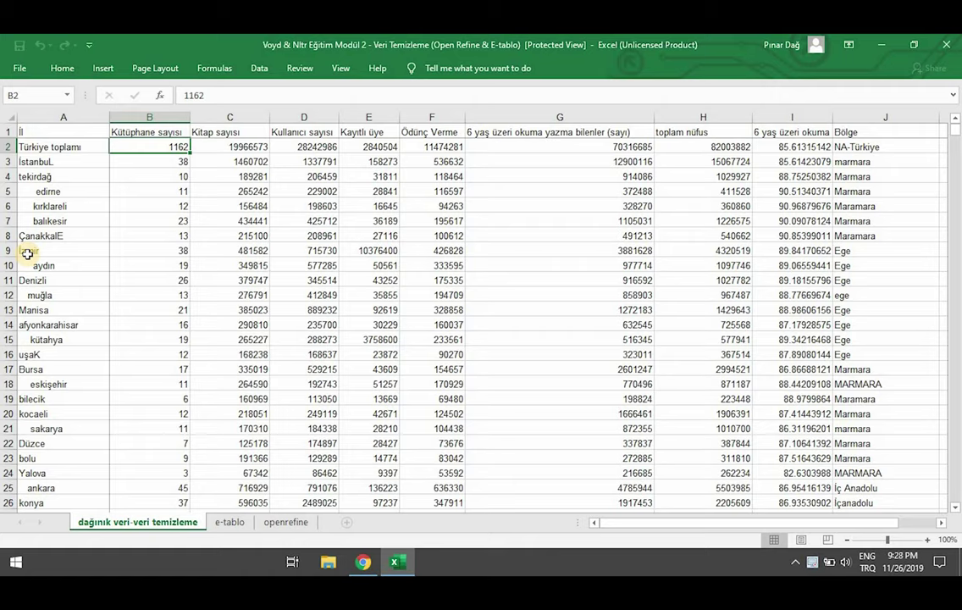
left_click(54, 115)
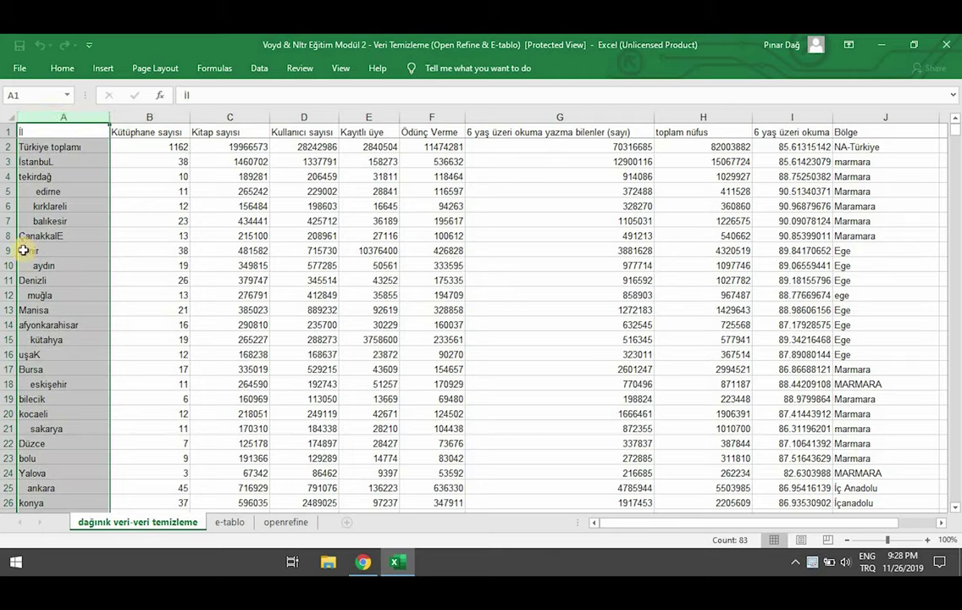
left_click(74, 292)
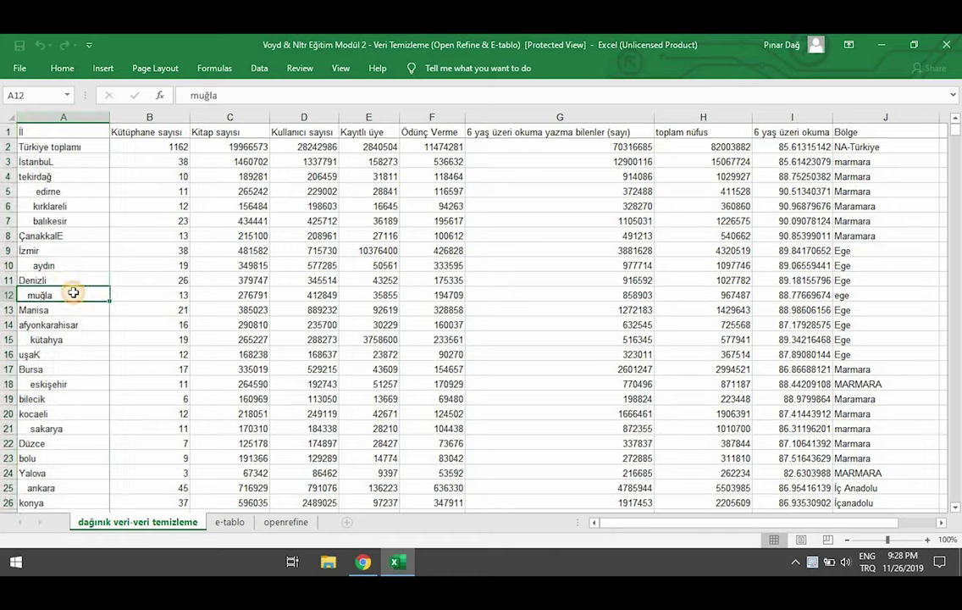
left_click(39, 177)
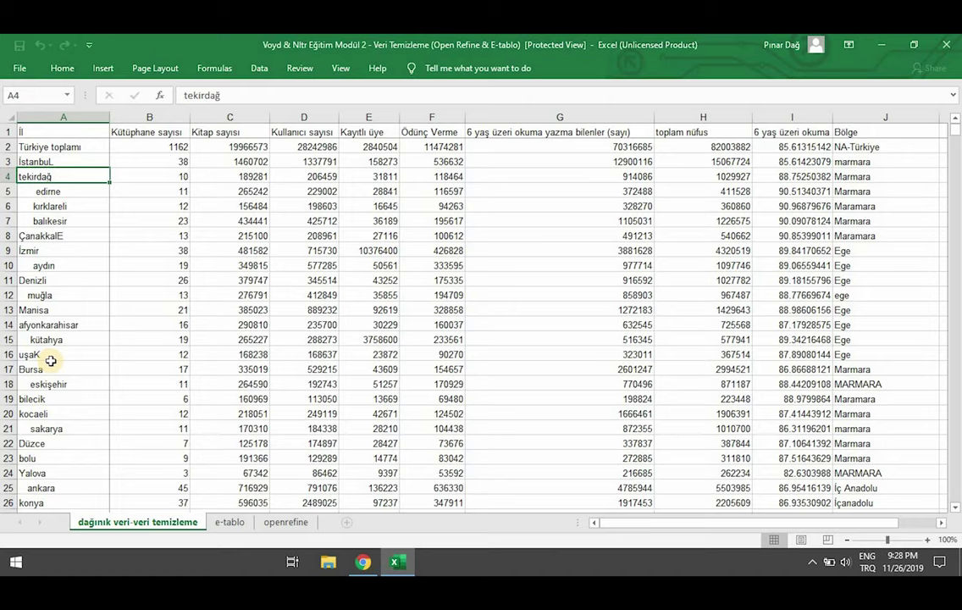
left_click(851, 130)
left_click_drag(868, 225, 877, 316)
left_click(877, 395)
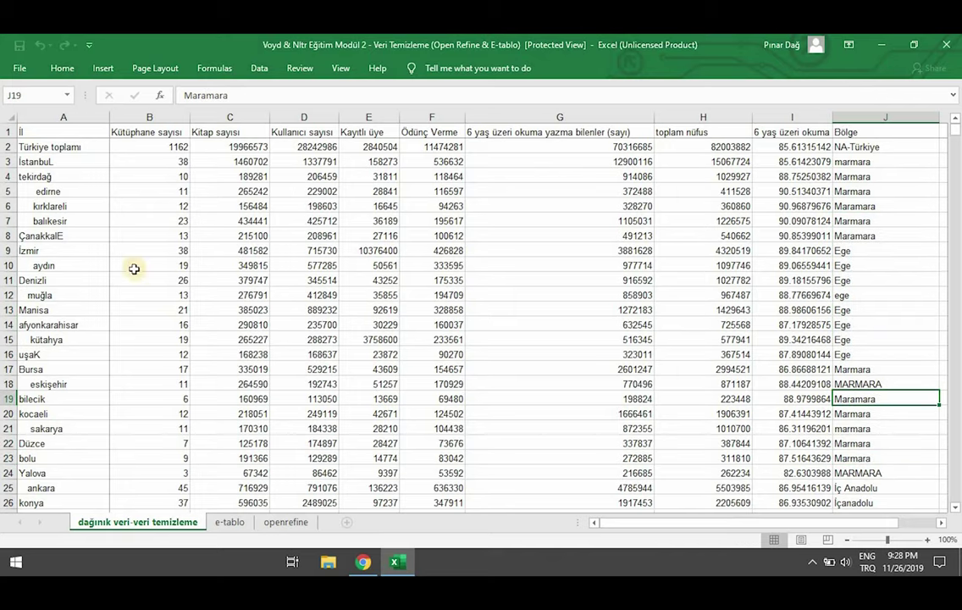
left_click(51, 234)
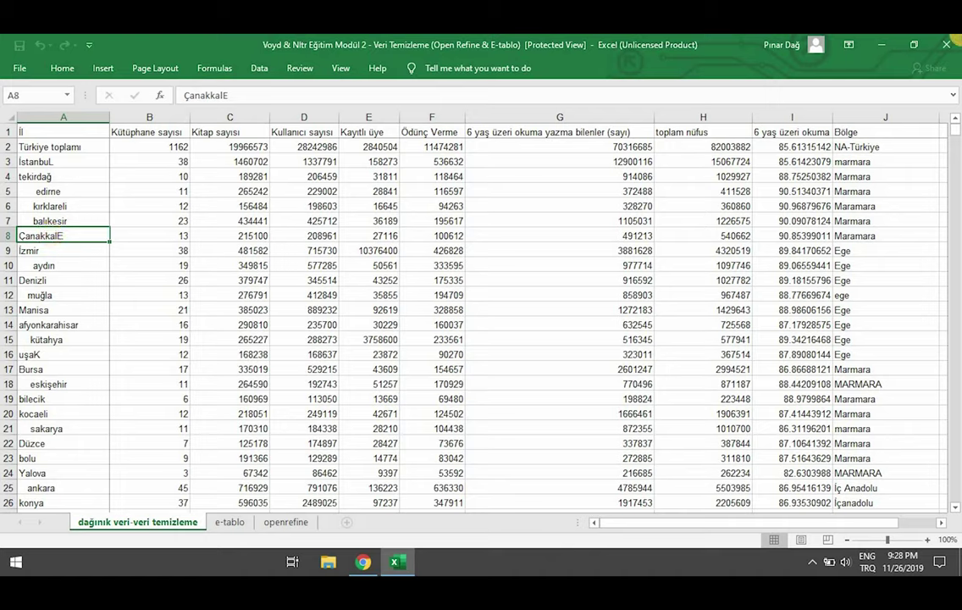
left_click(946, 44)
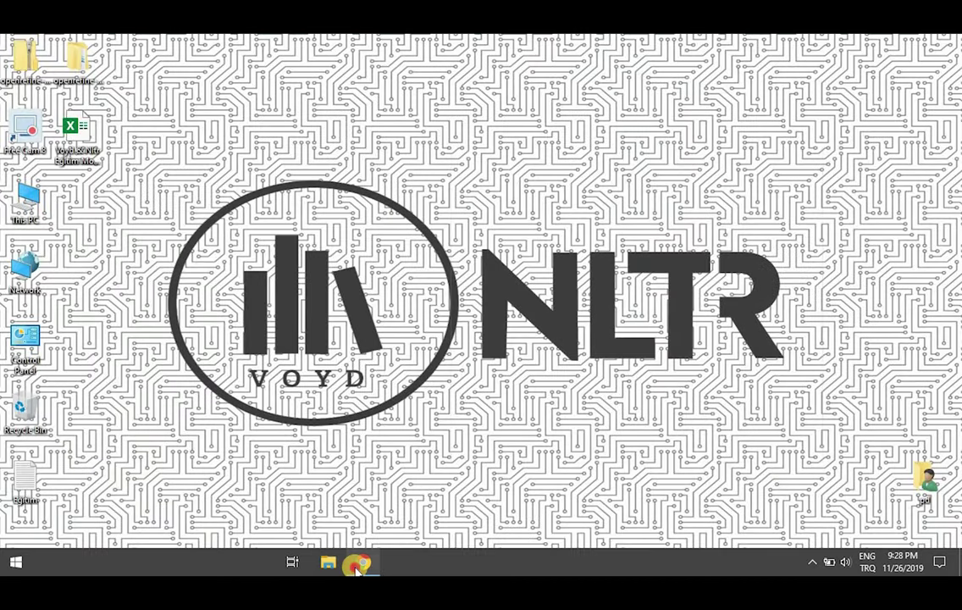
Step: Import the desktop file "Voyd & Nltr Eğitim Modül 2 - Veri Temizleme (Open Refine & E-tablo).xlsx" into Google Sheets in Chrome, replacing the spreadsheet
left_click(360, 563)
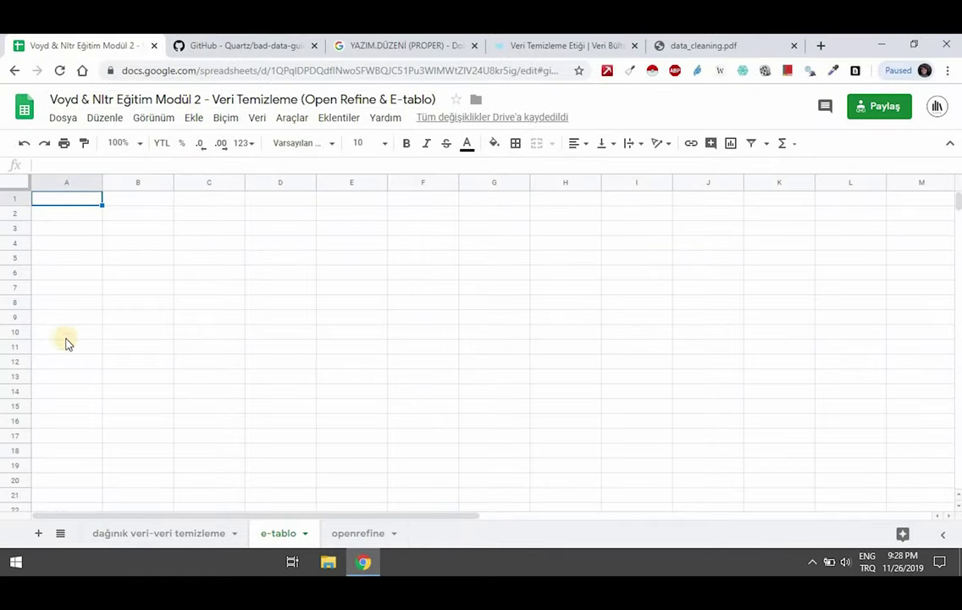
left_click(58, 122)
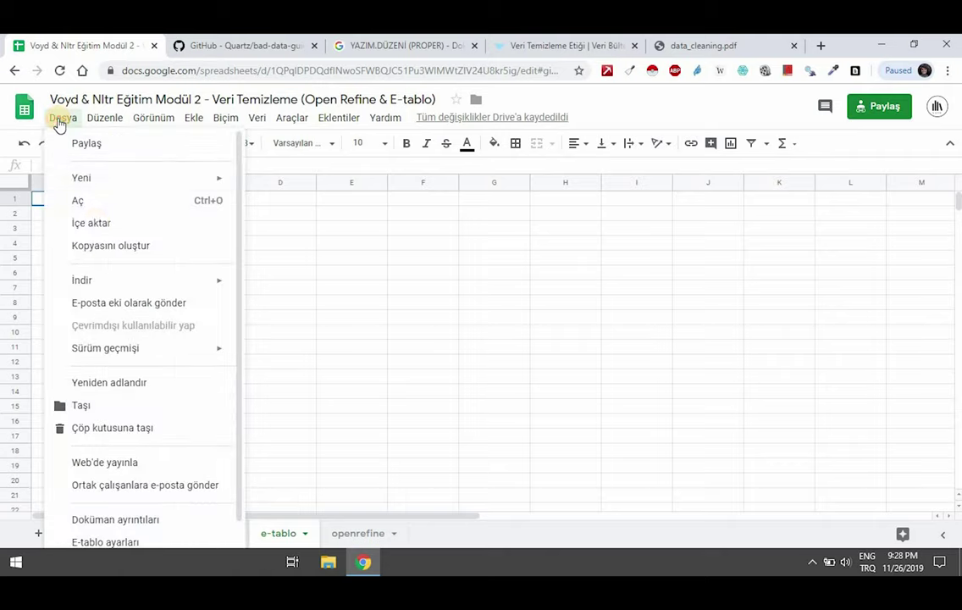
left_click(118, 226)
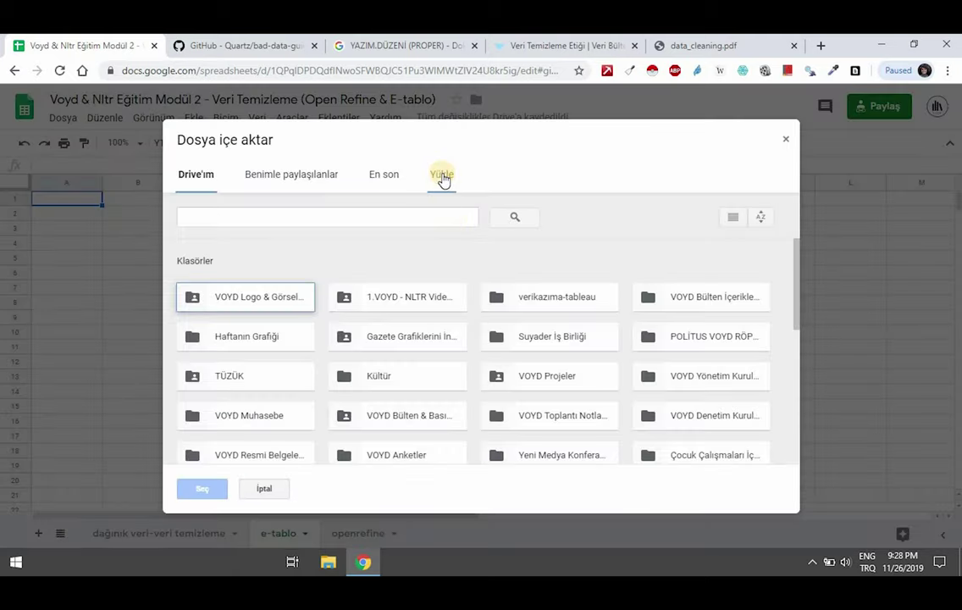
left_click(436, 175)
left_click(497, 359)
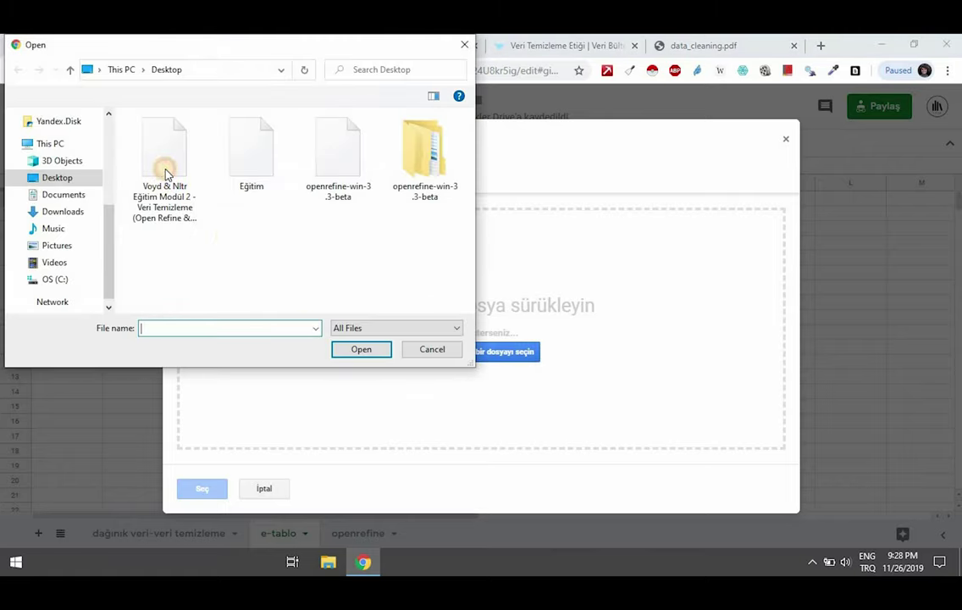
left_click(148, 165)
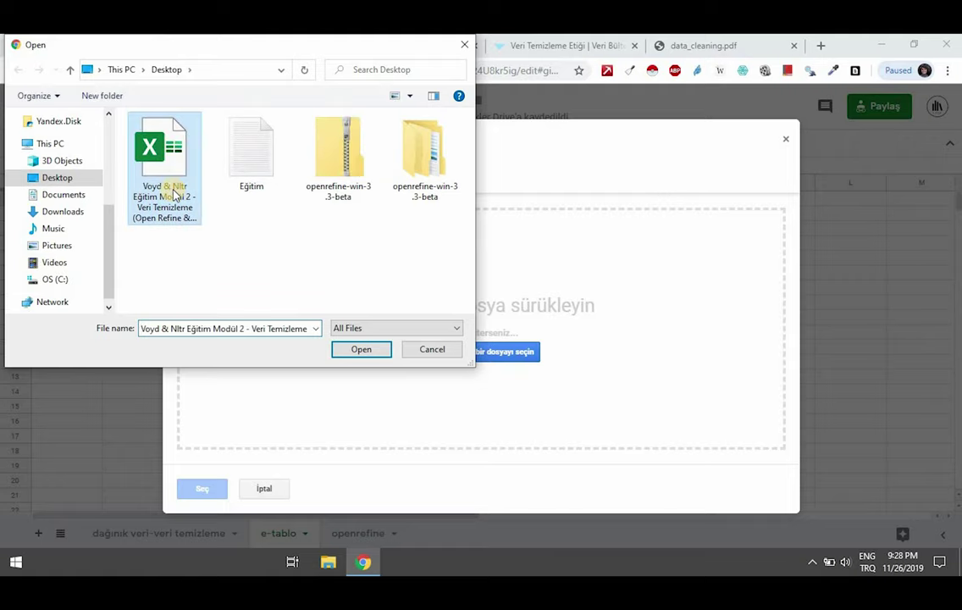
left_click(347, 350)
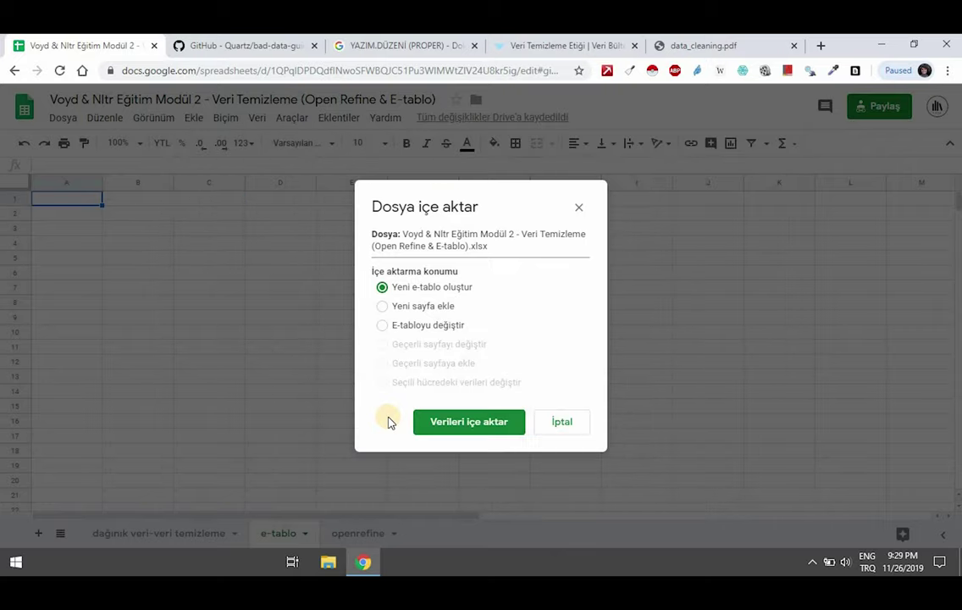
left_click(382, 326)
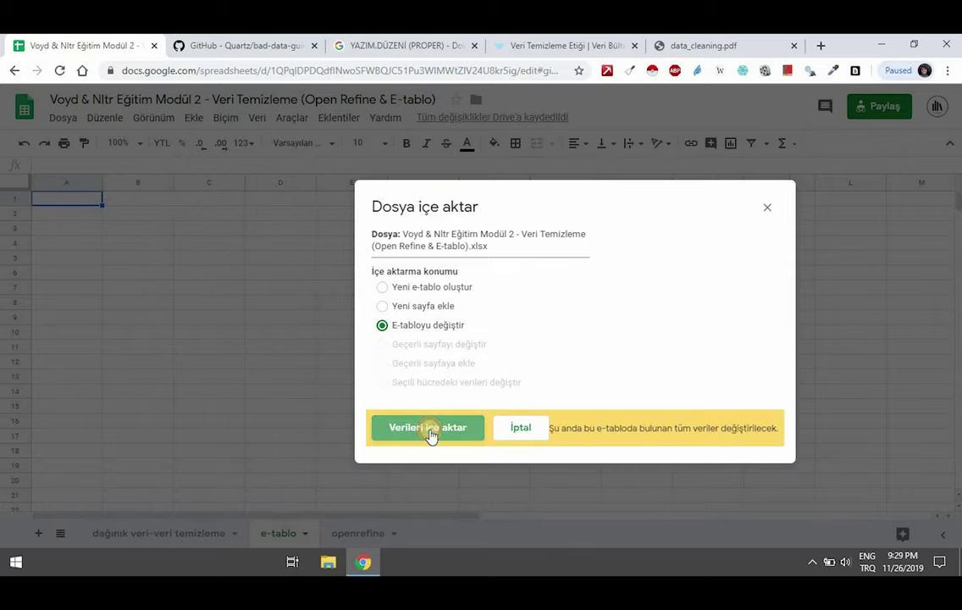
left_click(431, 434)
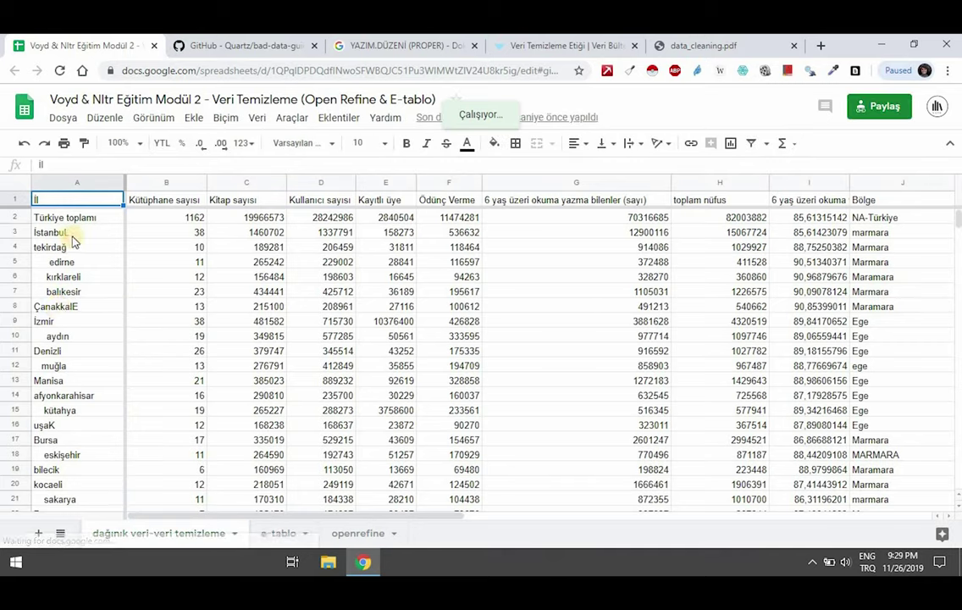
Step: Check the imported İl and Bölge columns for spacing and spelling consistency
key("Down")
key("Down")
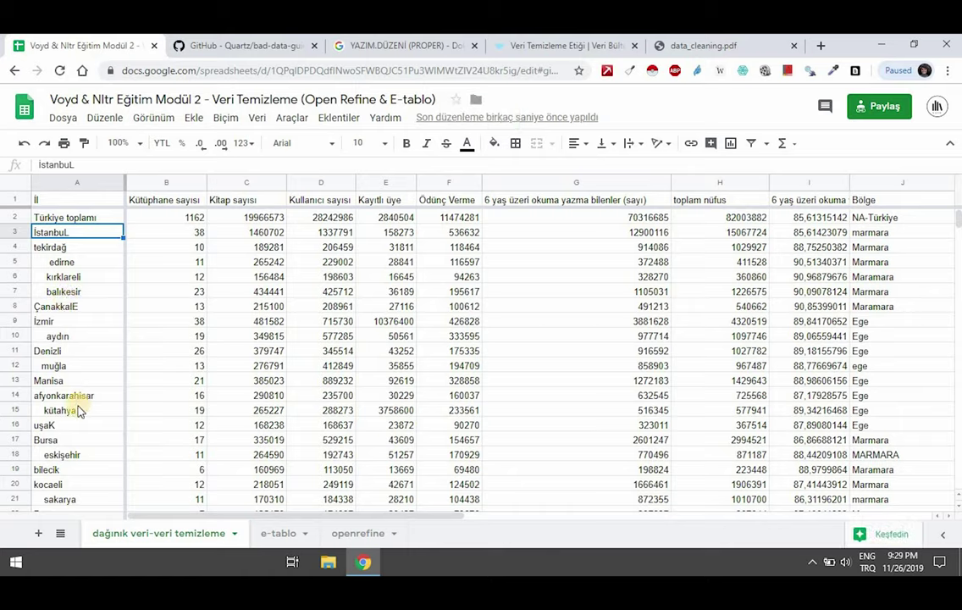
left_click(872, 261)
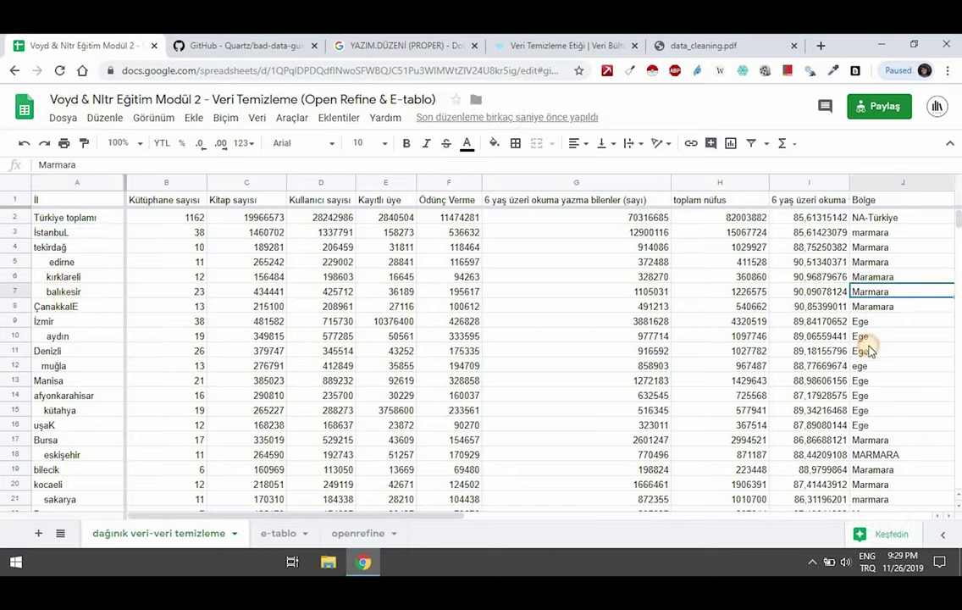
left_click(881, 350)
left_click(872, 395)
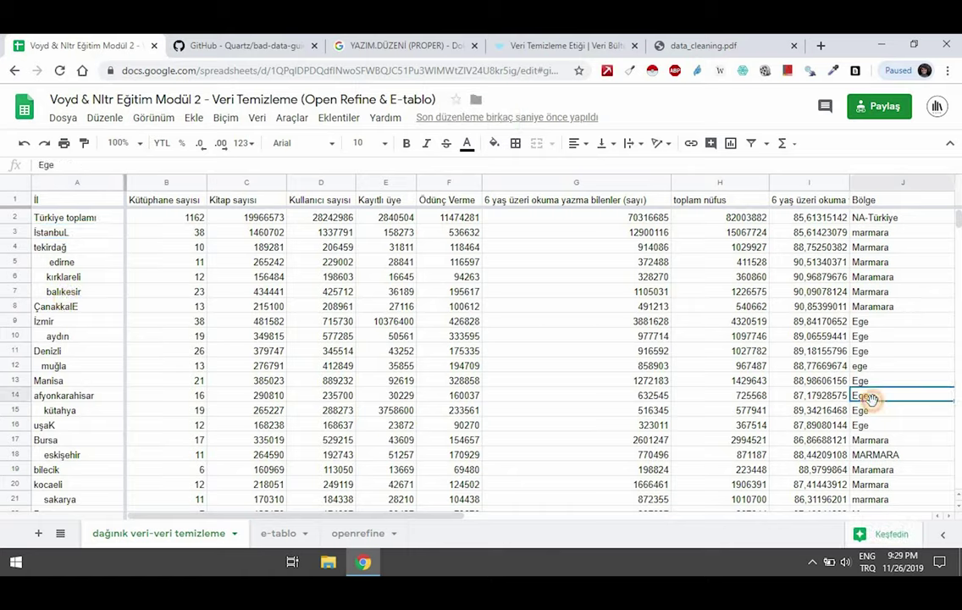
left_click(89, 265)
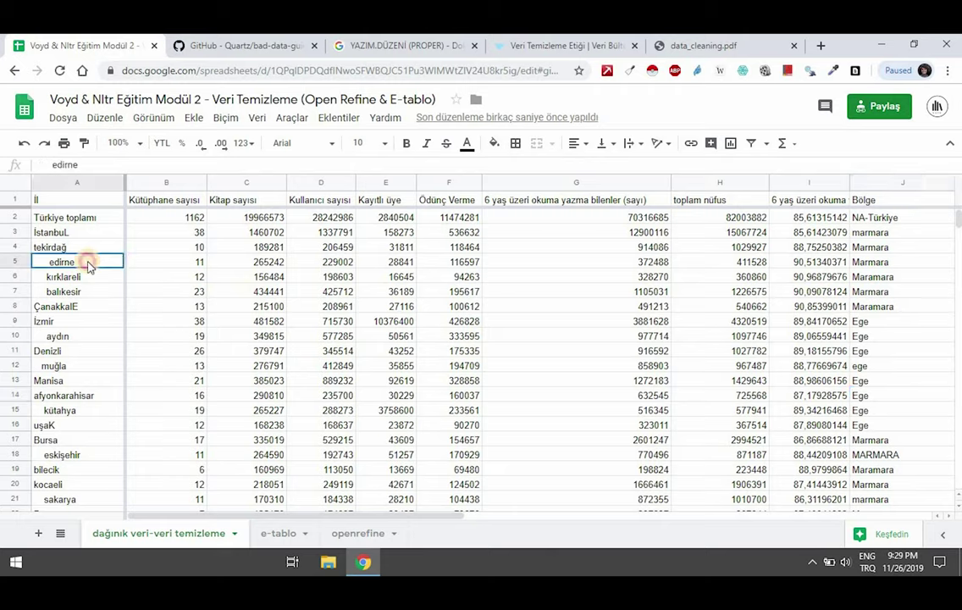
Step: Remove the extra whitespace from all cells of the İl column and close the confirmation
left_click(66, 183)
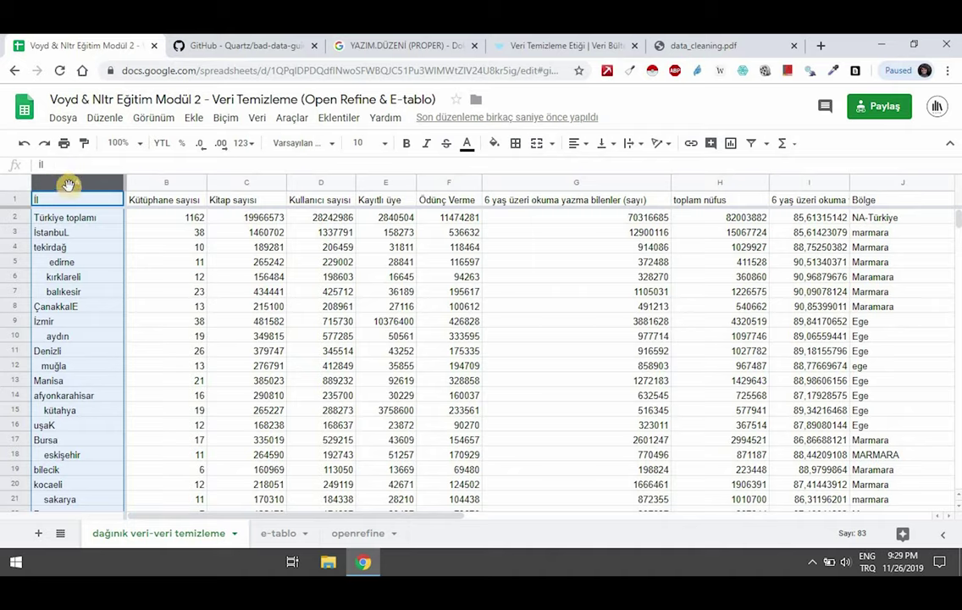
left_click(257, 120)
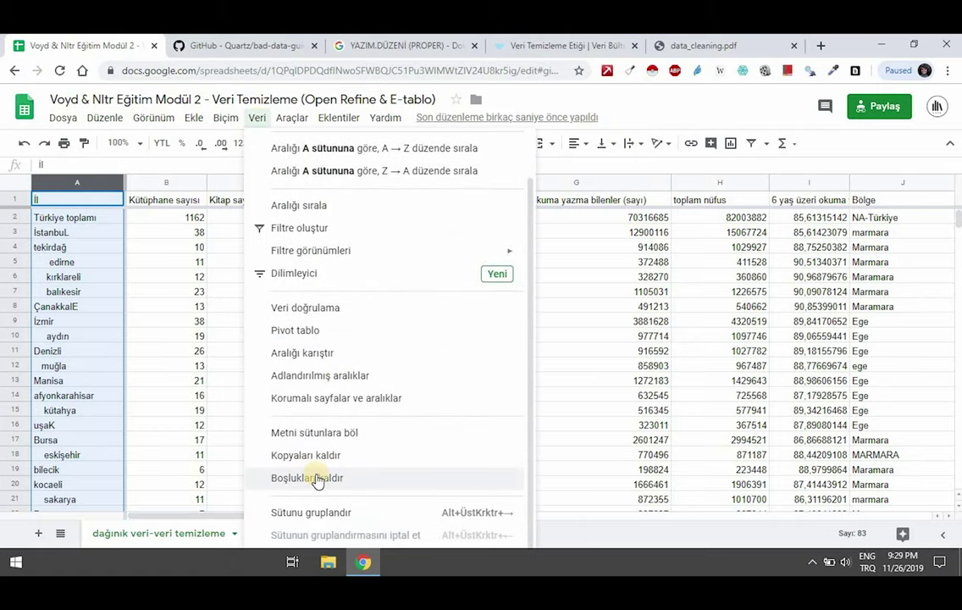
left_click(316, 479)
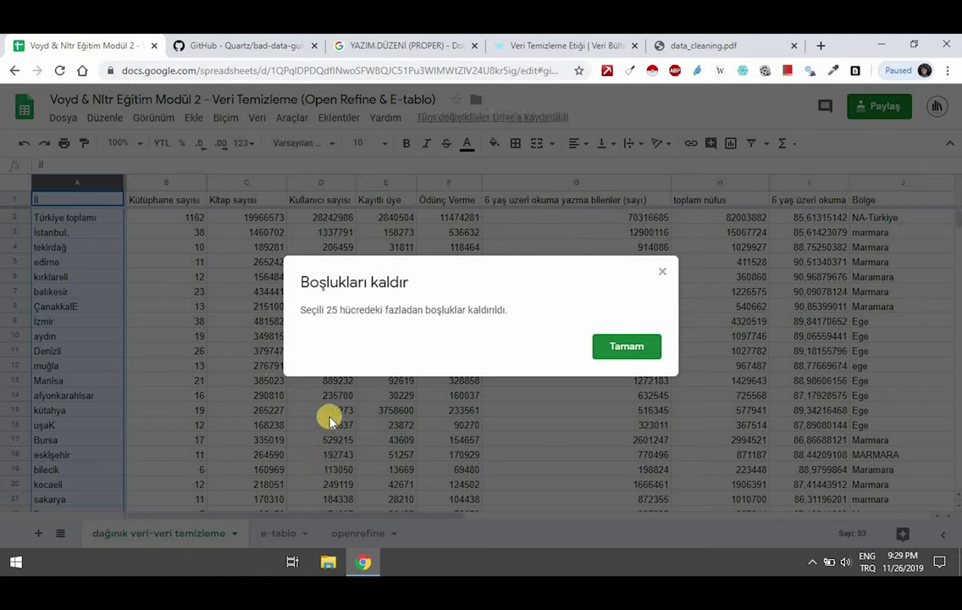
left_click(629, 346)
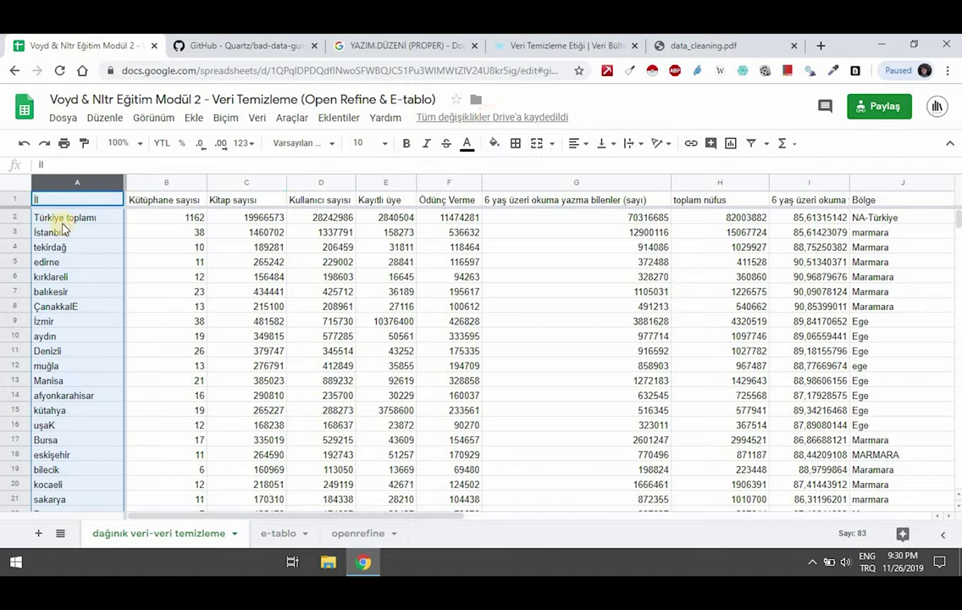
Step: Look up the YAZIM.DÜZENİ (PROPER) function on its help page and review the capitalisation of the province names in the İl column
left_click(419, 46)
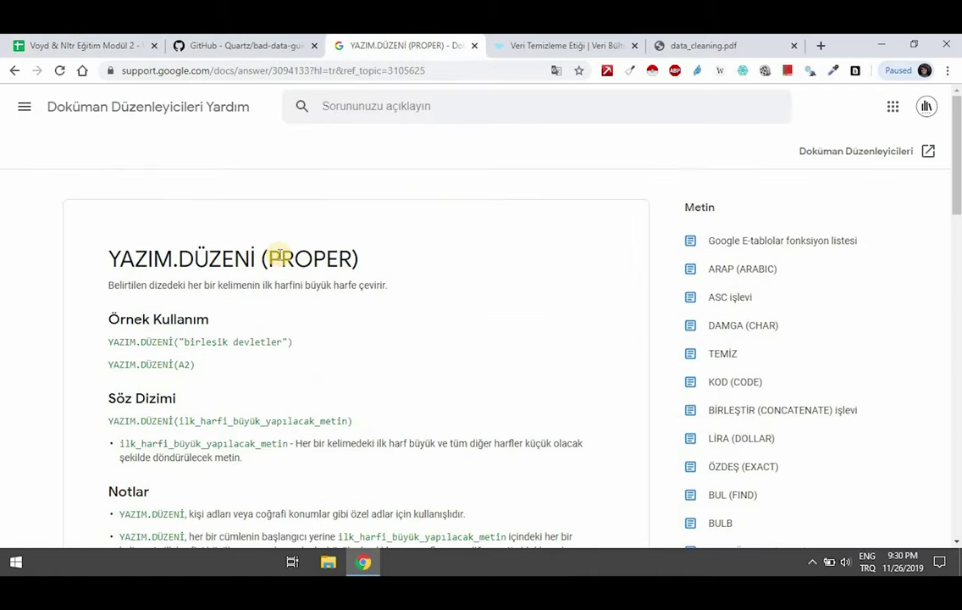
left_click_drag(268, 258, 354, 256)
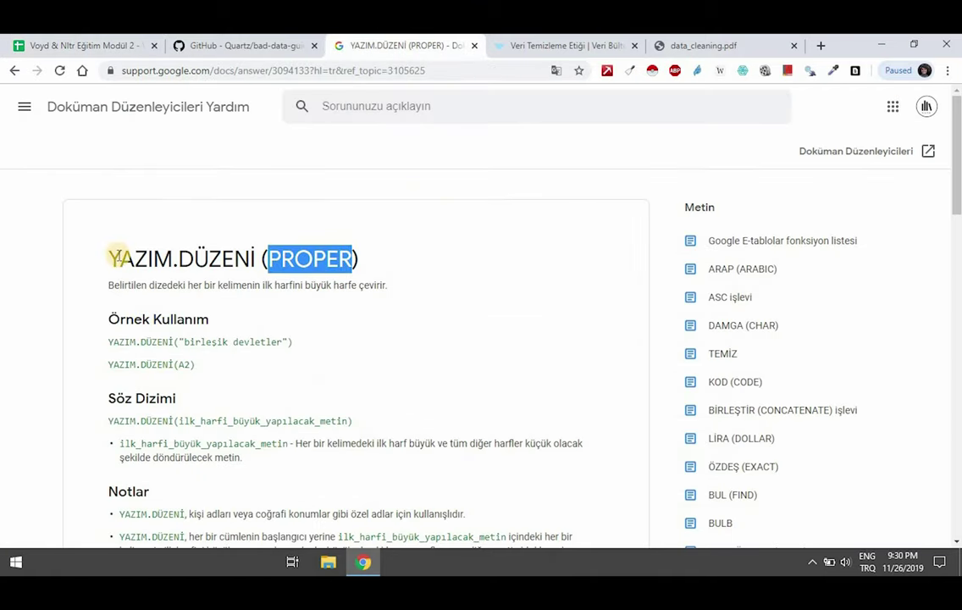
left_click(59, 44)
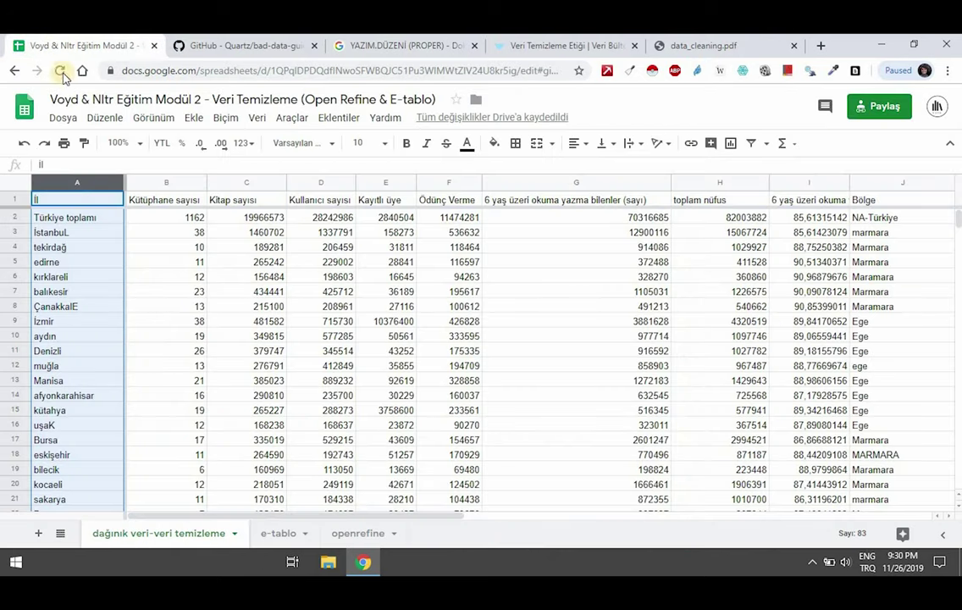
left_click(85, 247)
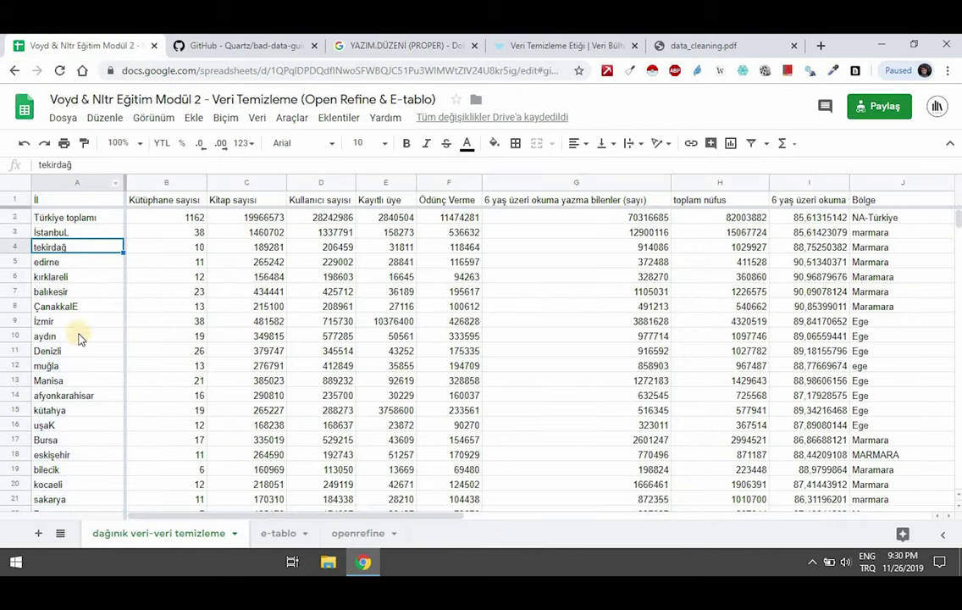
left_click(69, 351)
left_click(65, 396)
left_click(69, 425)
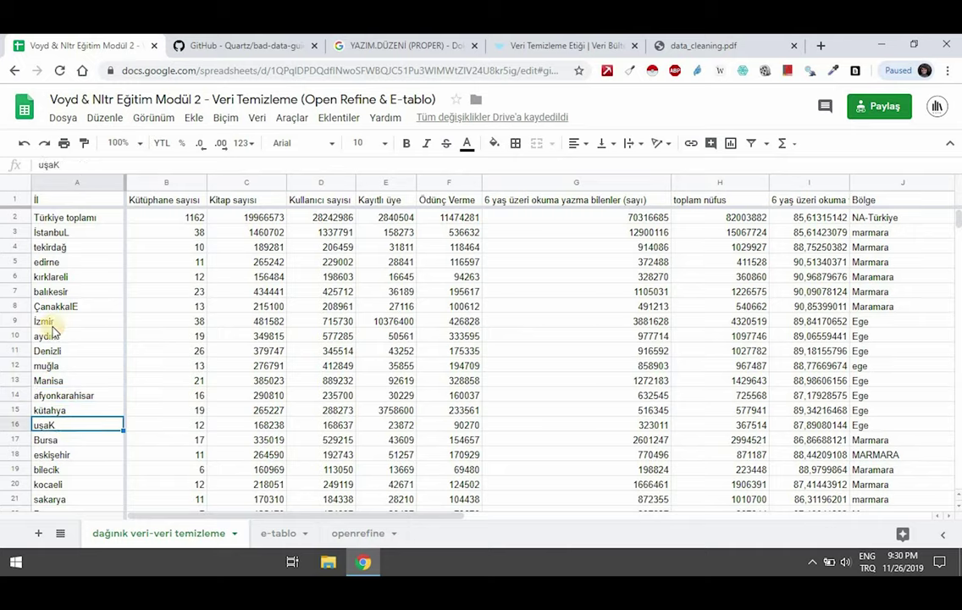
left_click(49, 321)
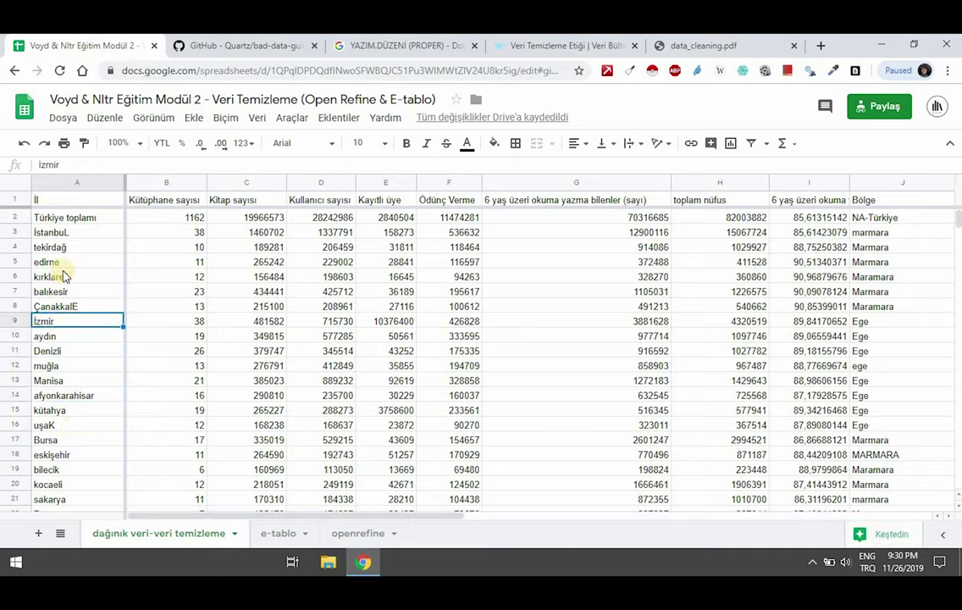
Step: Insert one empty column directly after the İl column
left_click(60, 182)
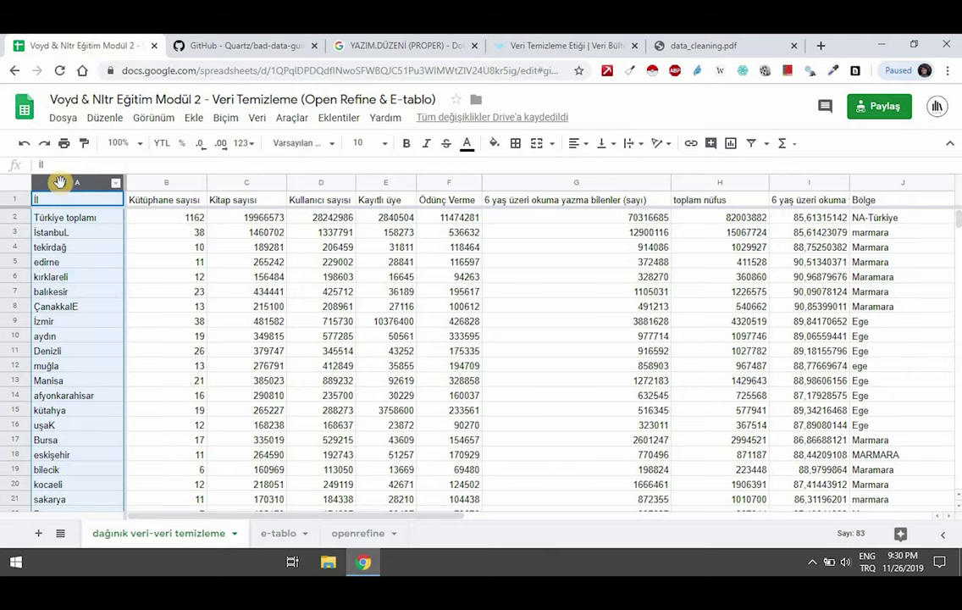
right_click(59, 182)
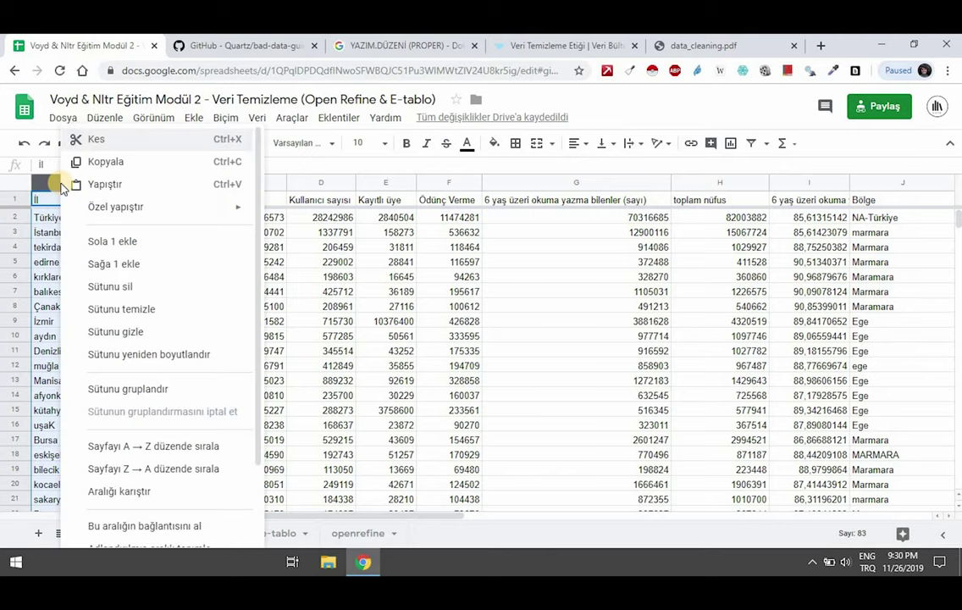
left_click(97, 264)
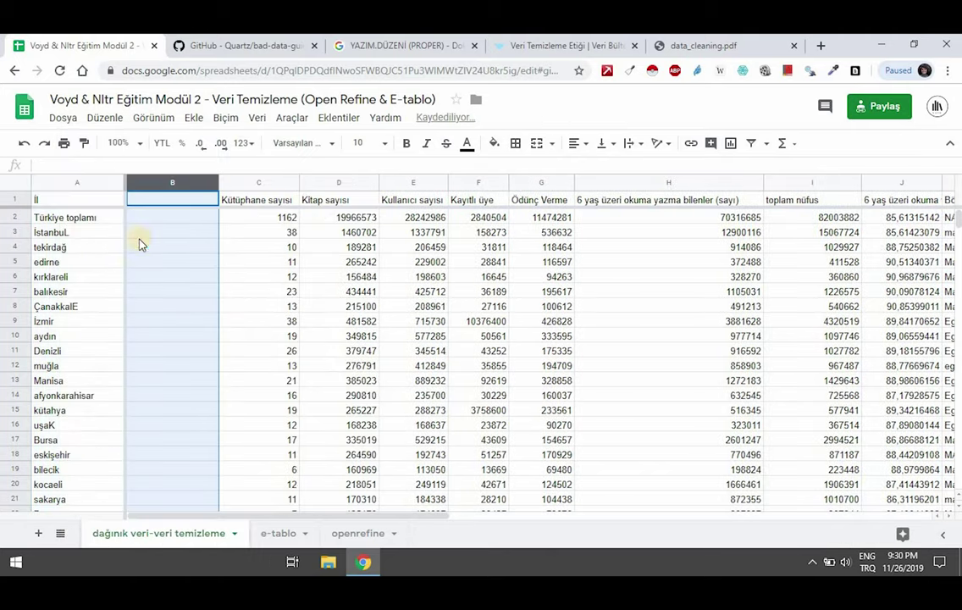
Step: Enter the formula =PROPER(A1) in cell B1 of the empty column beside the İl column
left_click(186, 201)
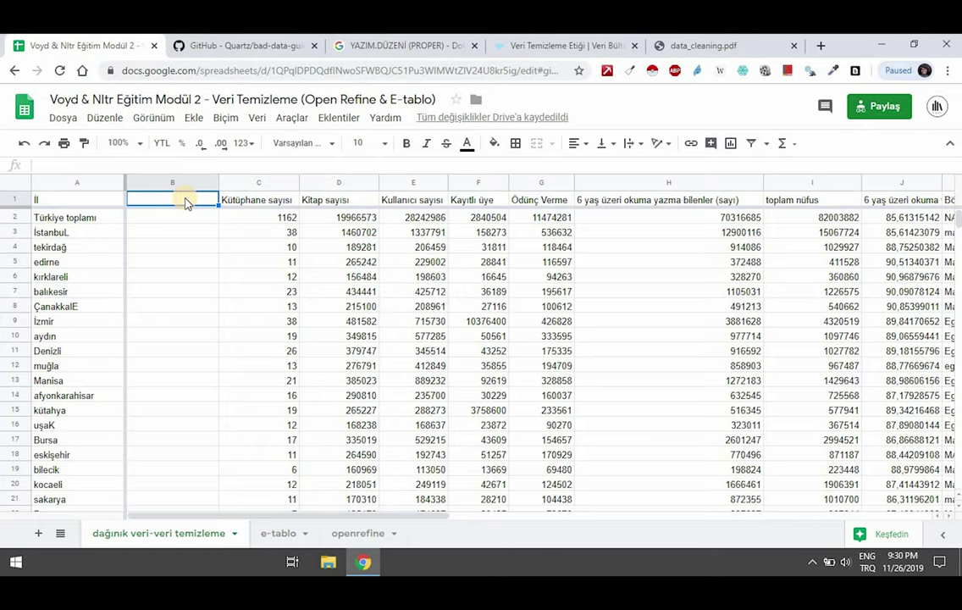
type("=pro")
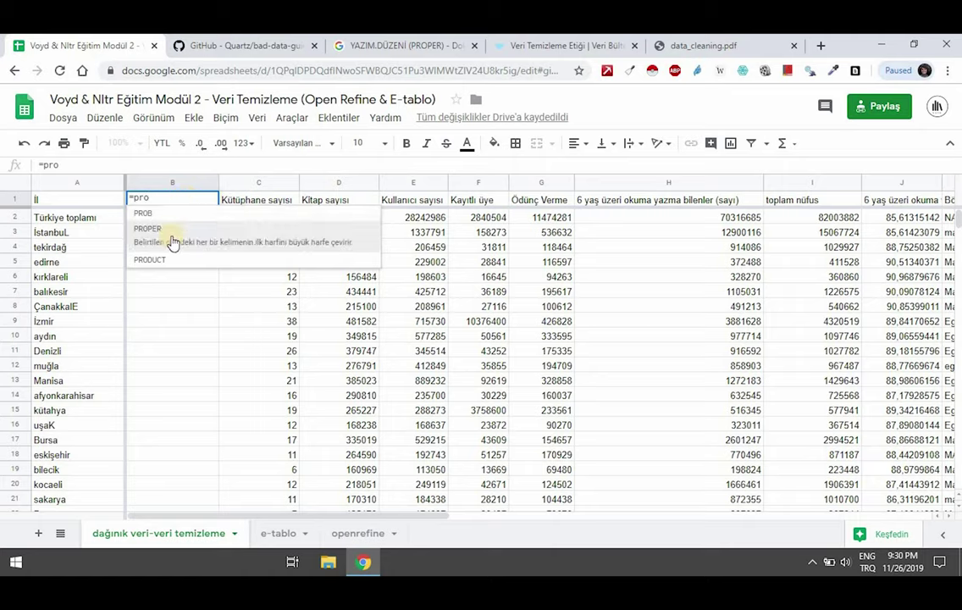
left_click(284, 244)
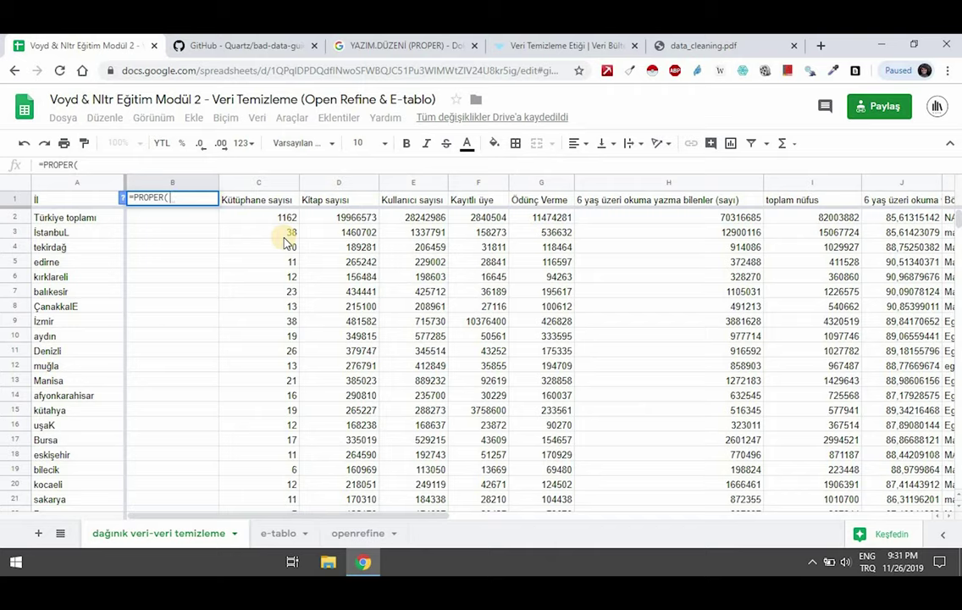
type("a")
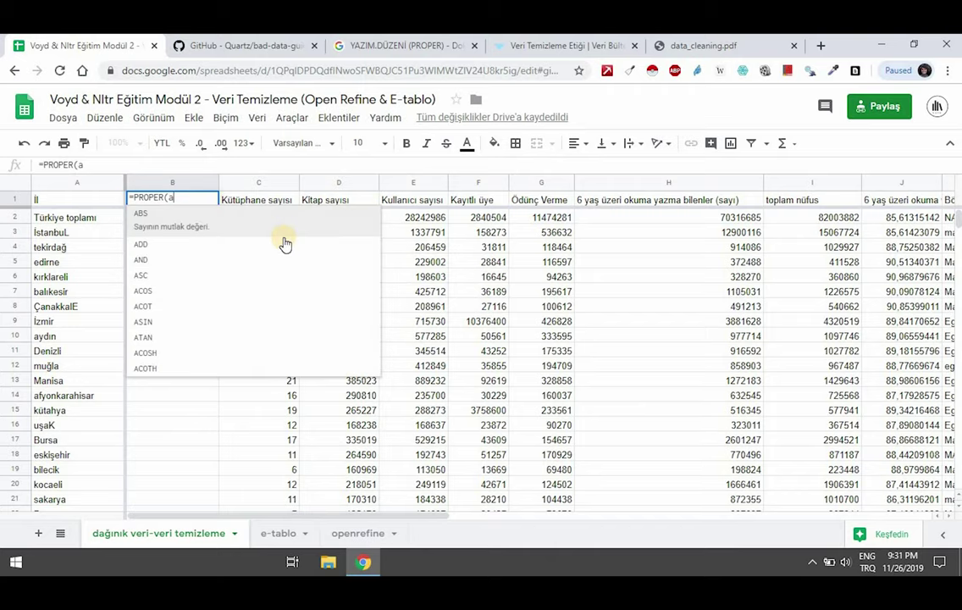
type("1")
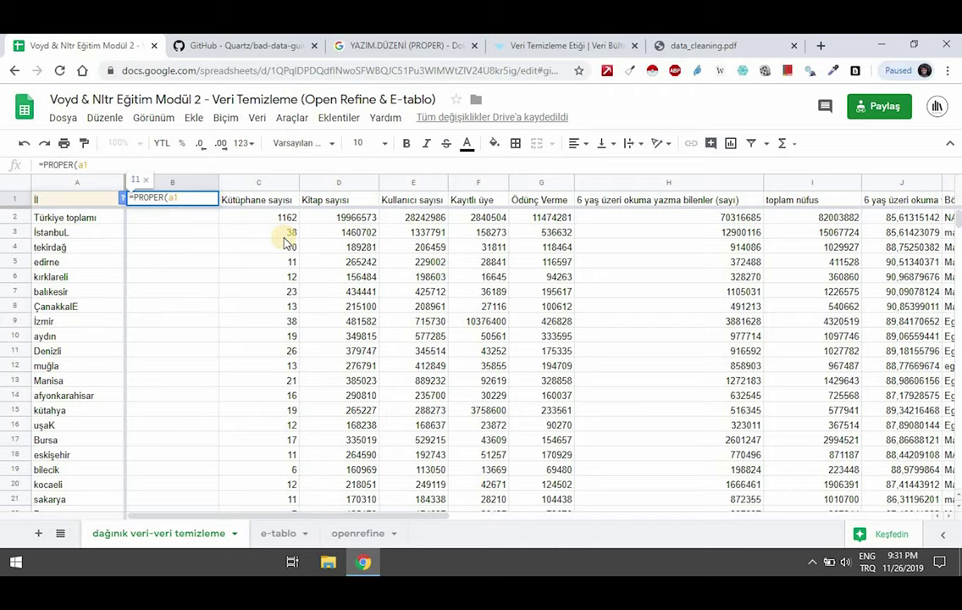
type(")")
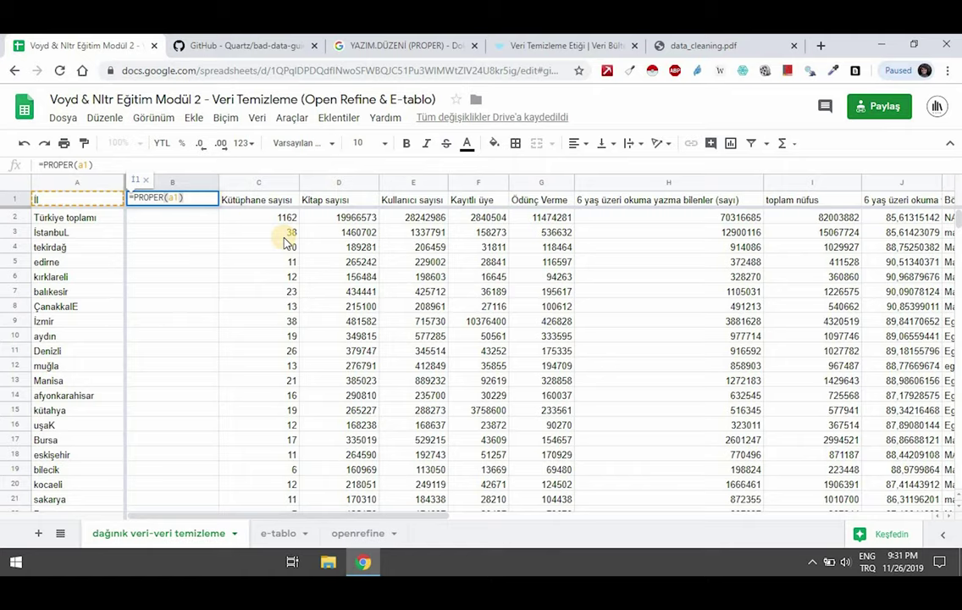
key("Return")
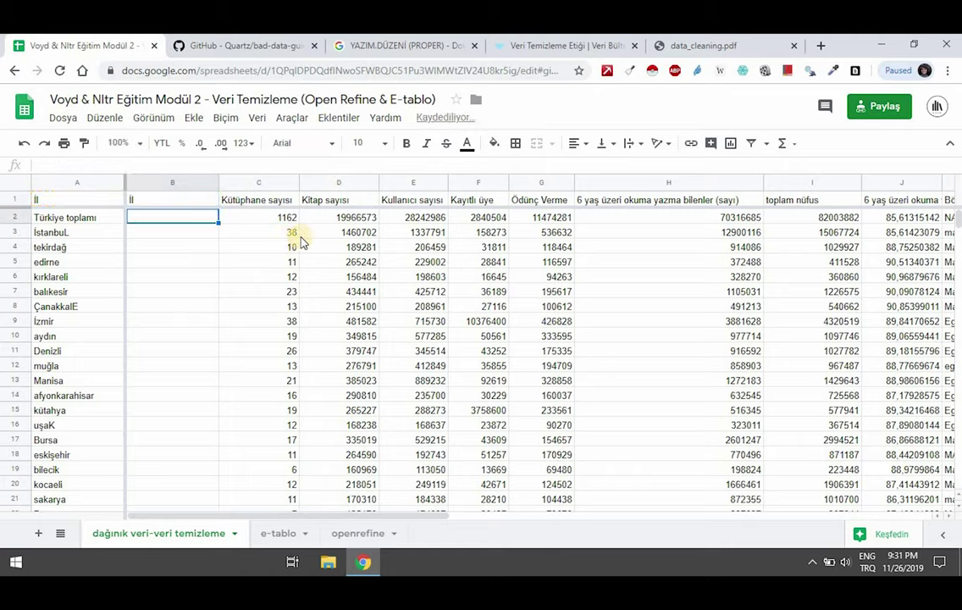
Step: Fill the PROPER formula from B1 down to row 83 and compare the results with the original province names
left_click(162, 200)
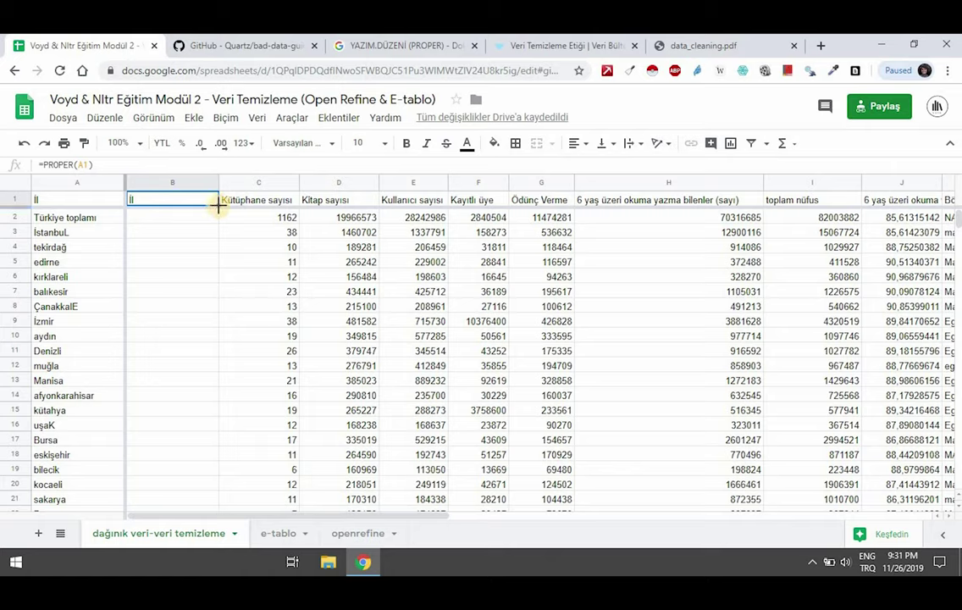
left_click_drag(218, 205, 191, 446)
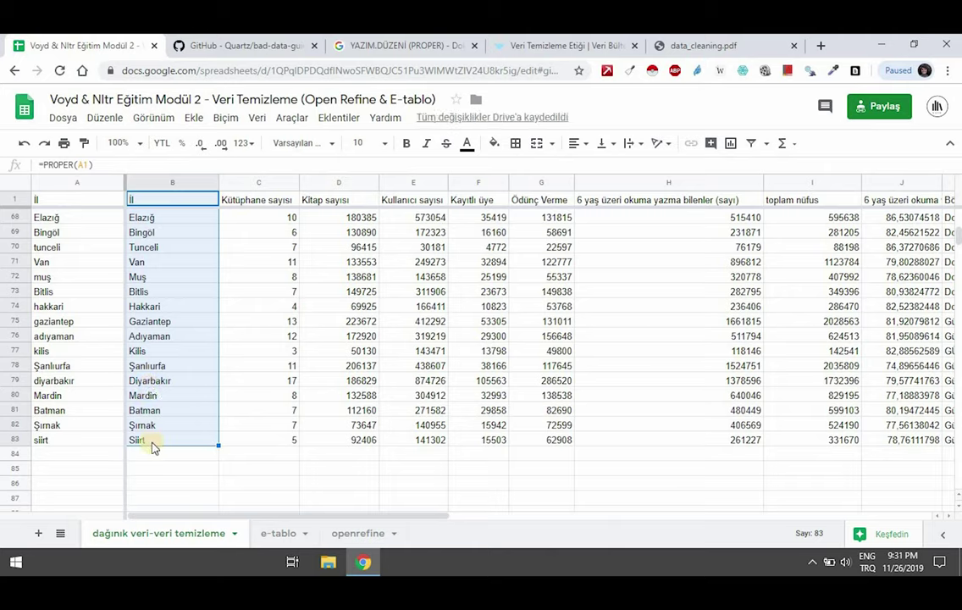
left_click(53, 355)
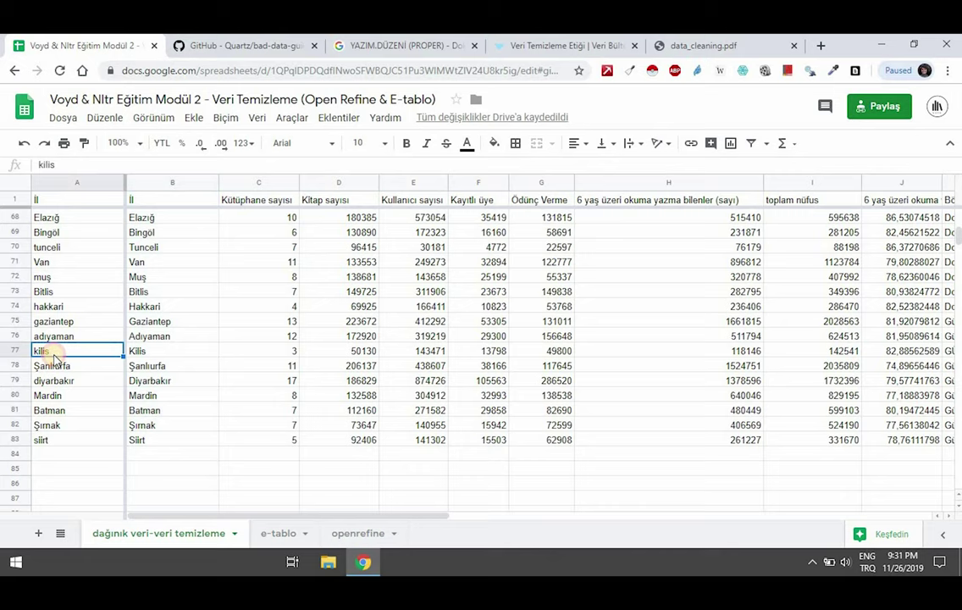
left_click(134, 338)
left_click(43, 338)
left_click(170, 337)
scroll(167, 332, "up", 15)
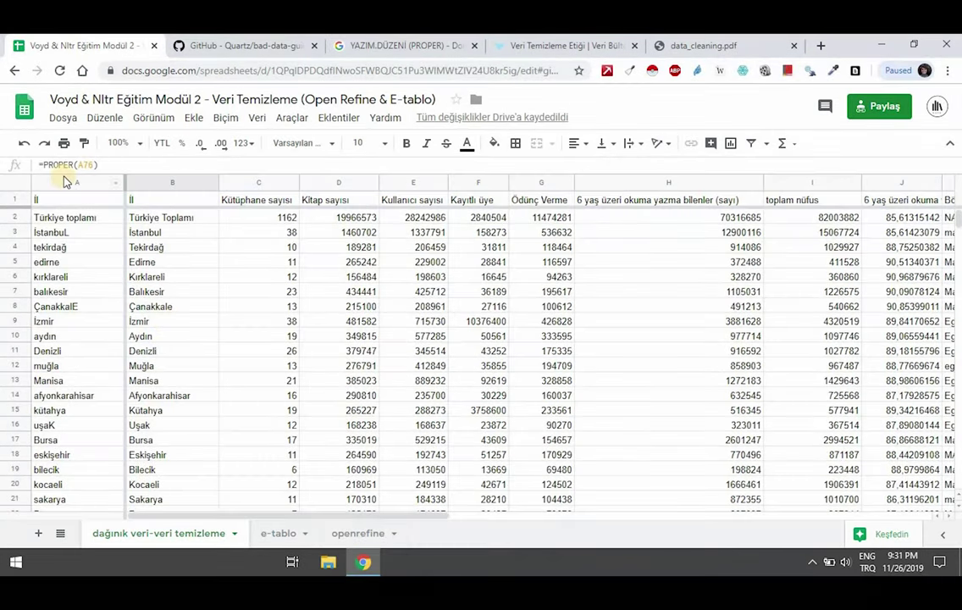
Step: Hide the original İl column A so that only the corrected province names in column B are shown
left_click(63, 182)
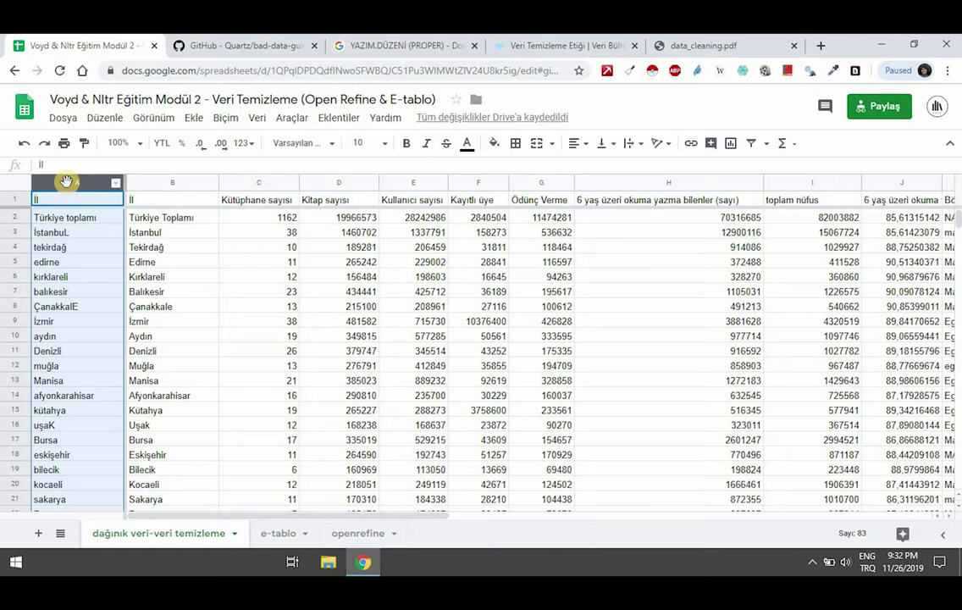
right_click(65, 182)
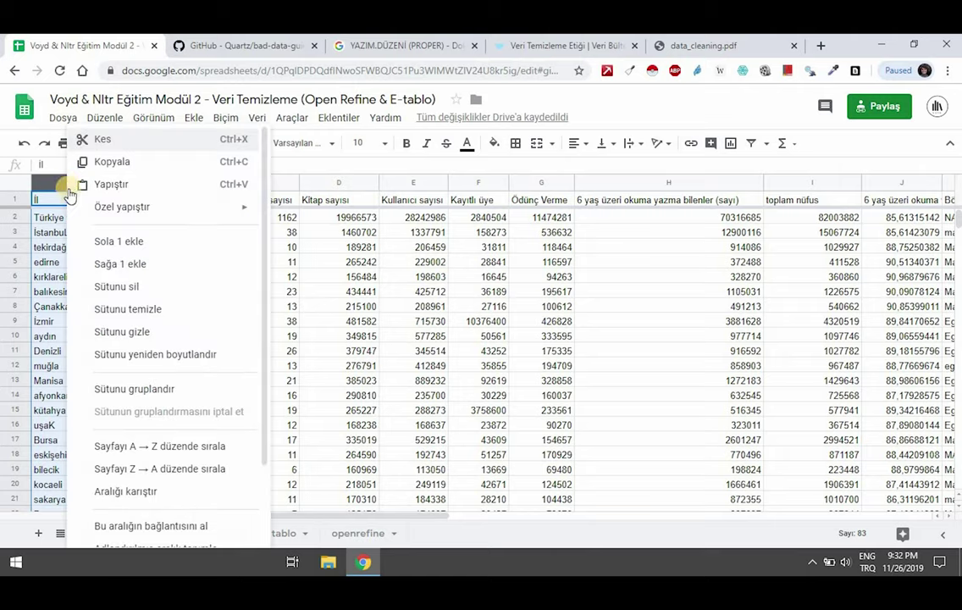
left_click(125, 331)
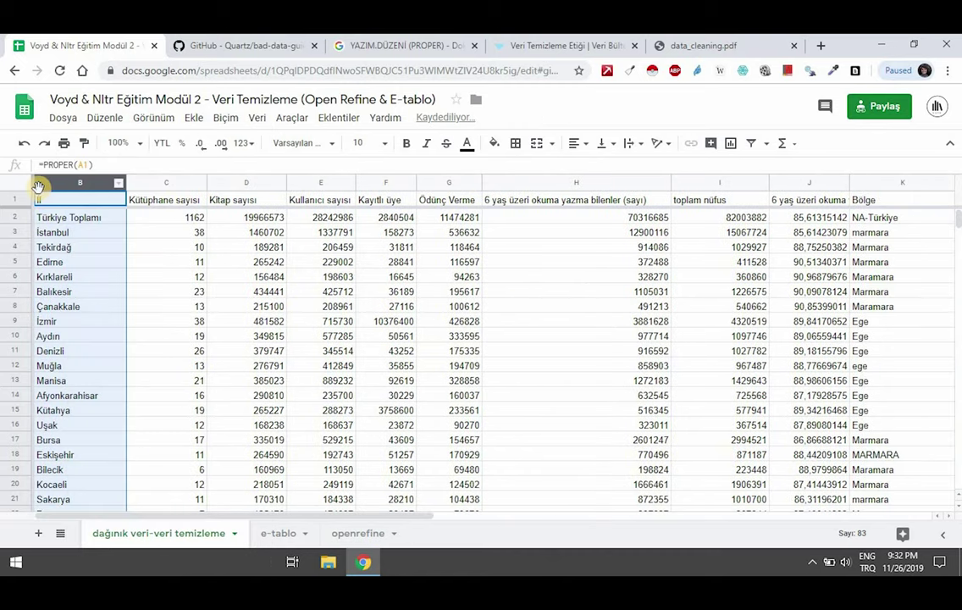
left_click_drag(39, 183, 39, 184)
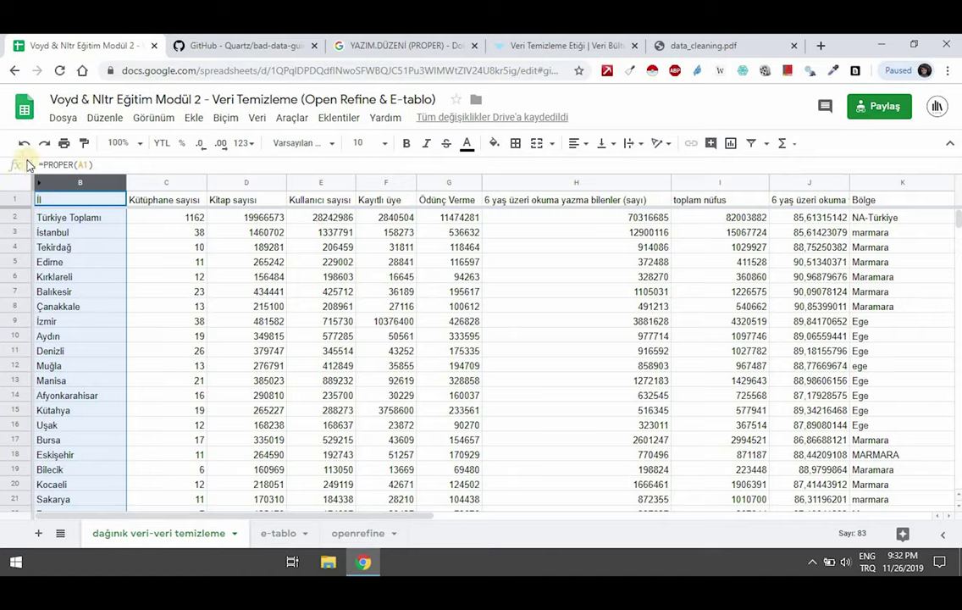
left_click(154, 246)
scroll(76, 369, "down", 3)
scroll(76, 359, "up", 3)
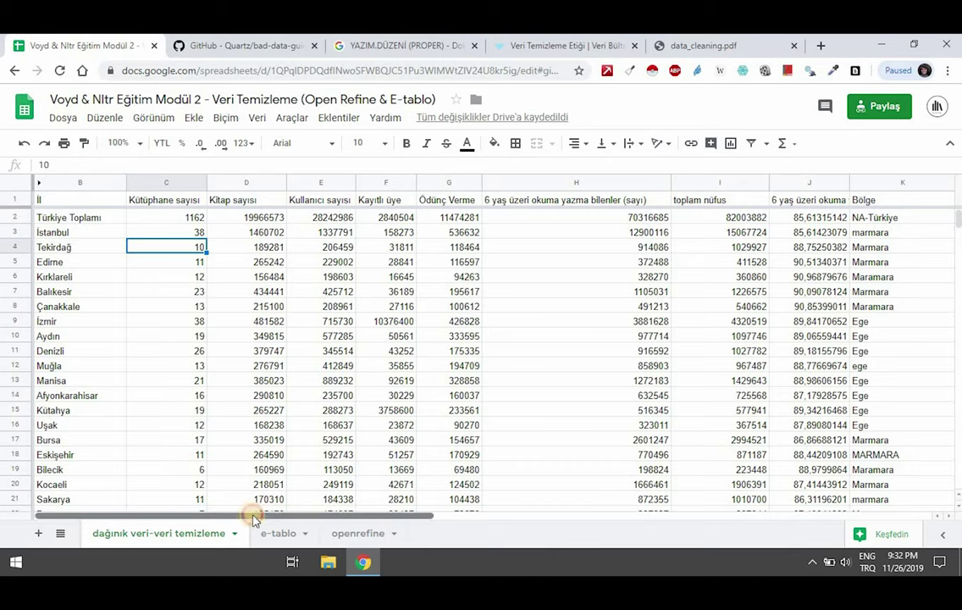
Step: Enter =PROPER(K1) in cell L1 beside the Bölge column and fill the formula down to row 83
left_click_drag(254, 519, 490, 517)
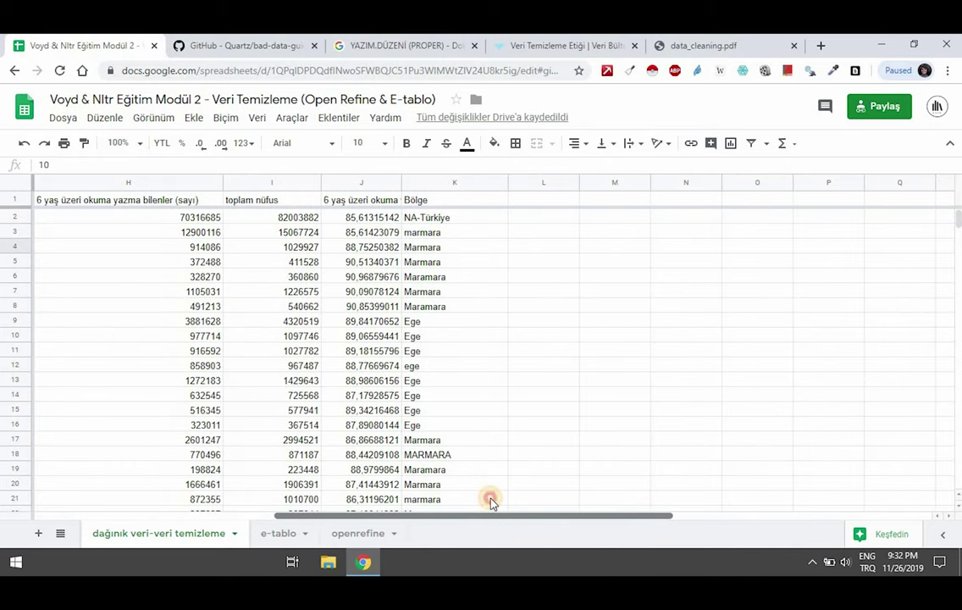
left_click(530, 199)
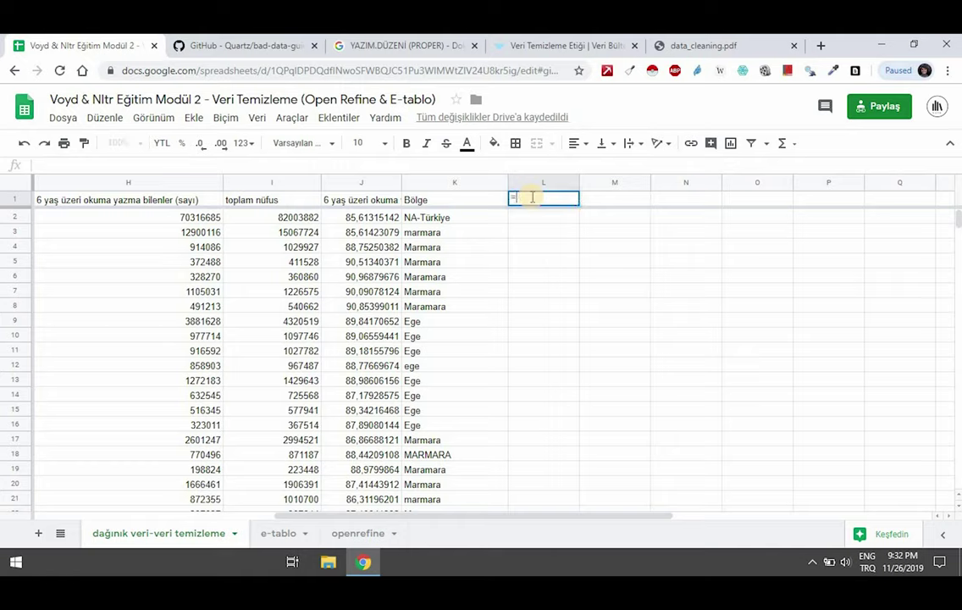
type("=pro")
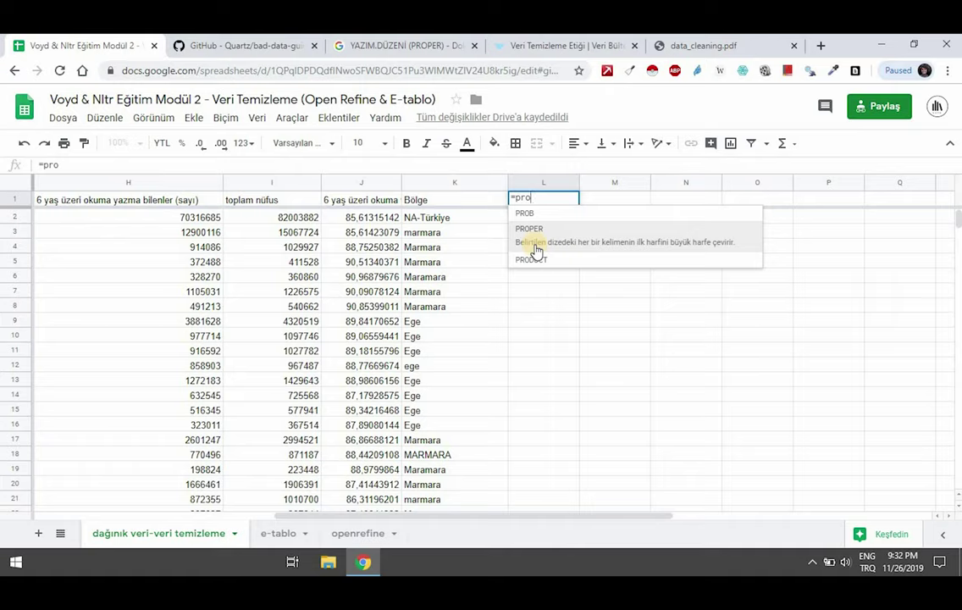
left_click(537, 230)
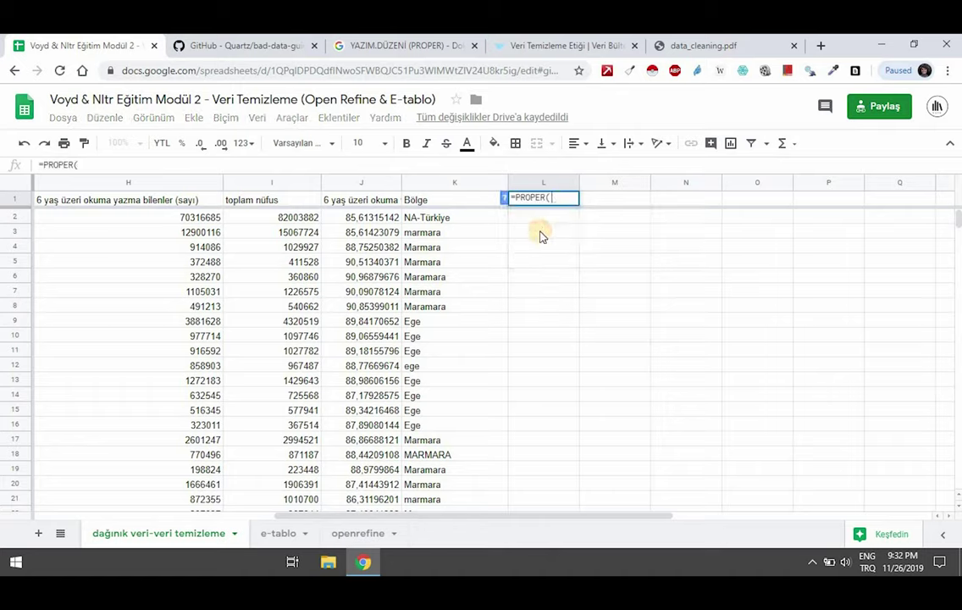
type("k")
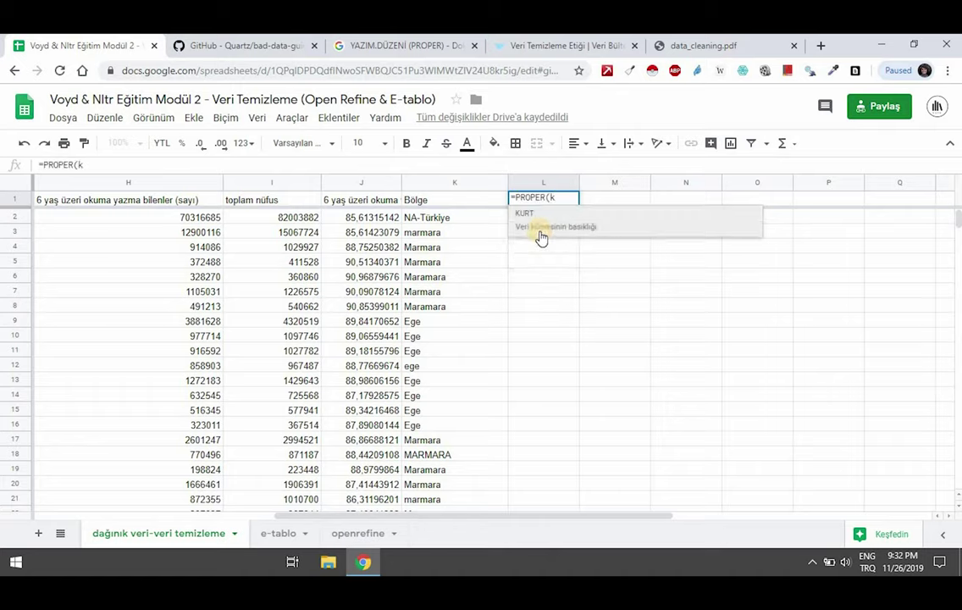
type("1)")
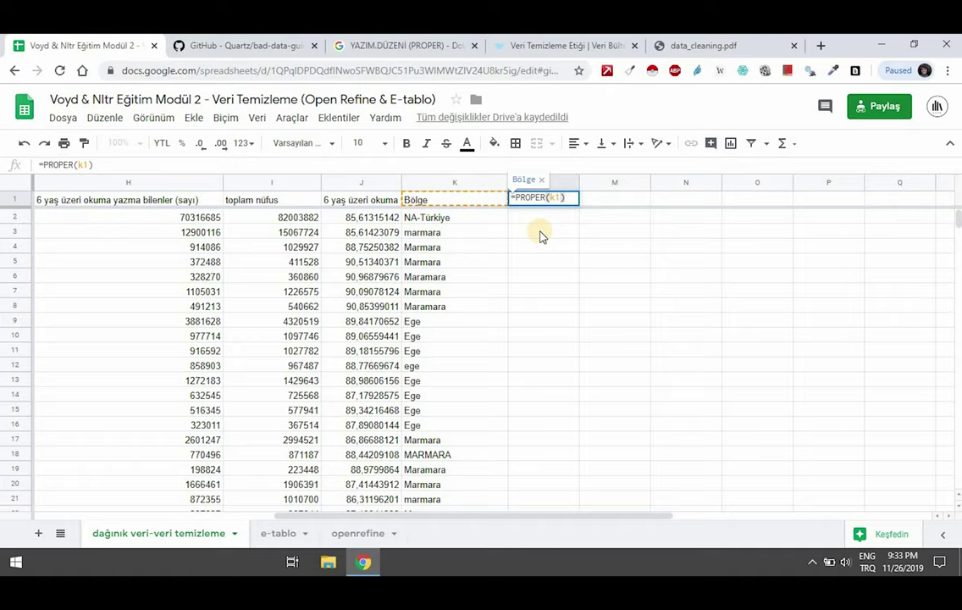
key("Return")
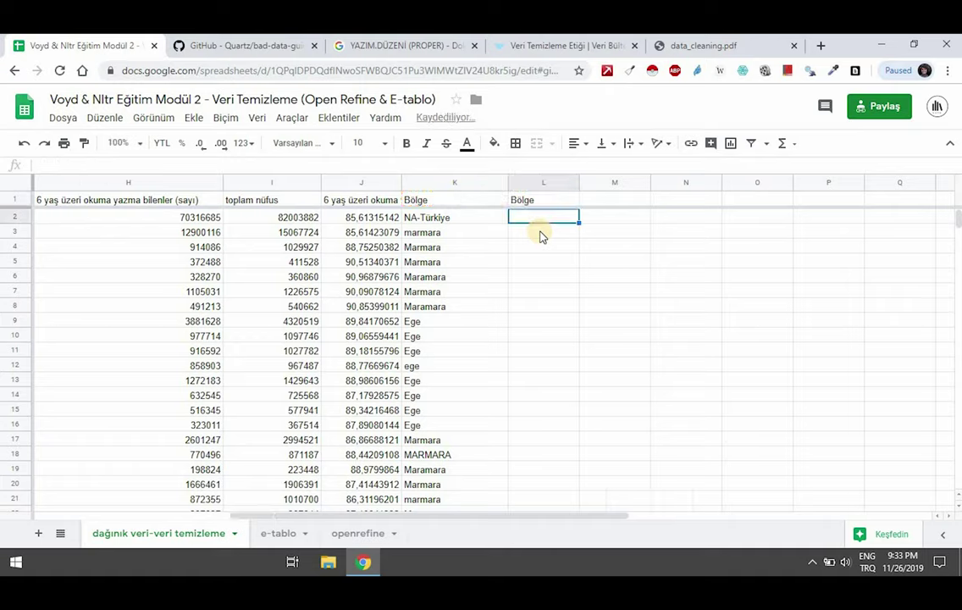
left_click(542, 202)
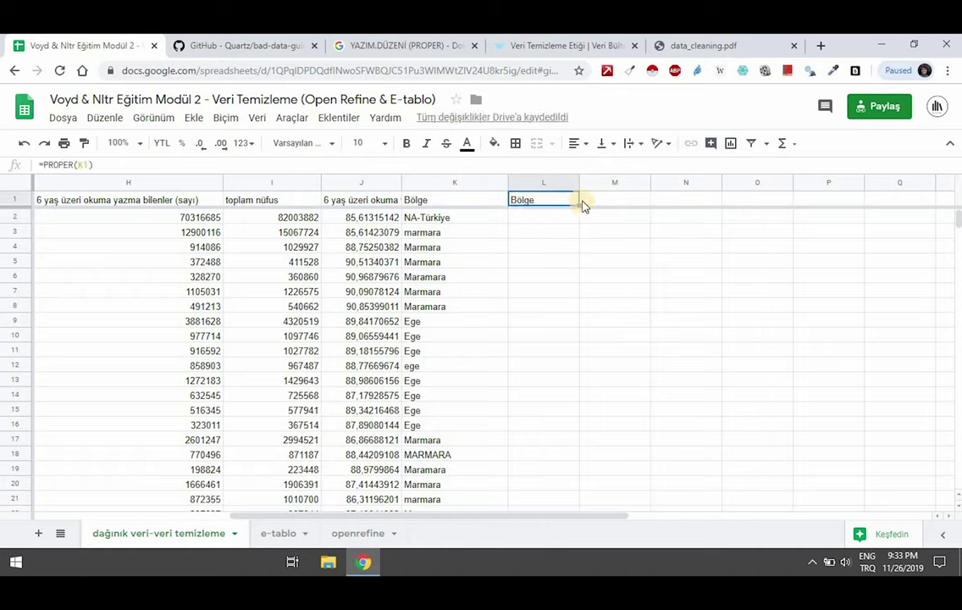
left_click_drag(579, 203, 554, 398)
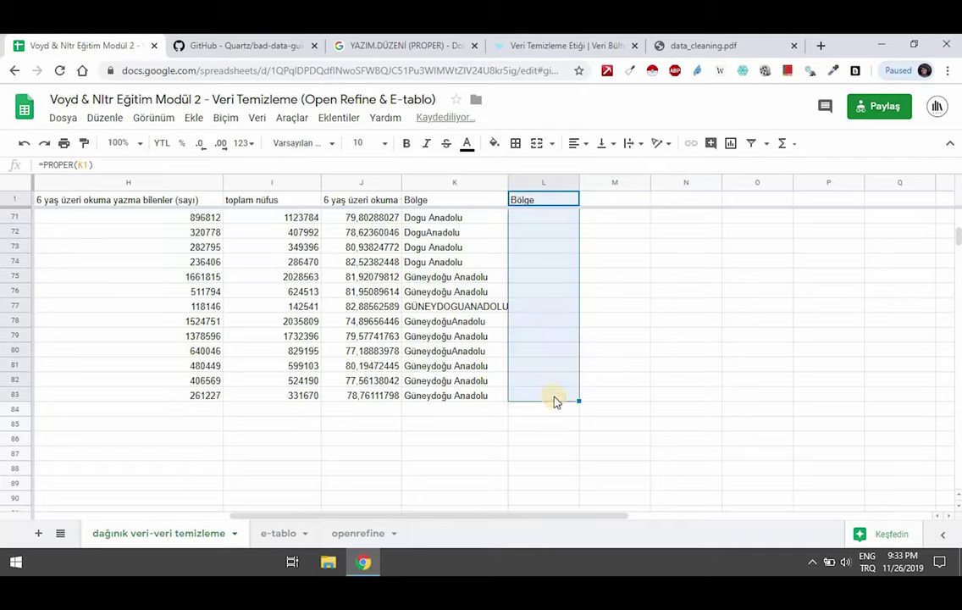
Step: Hide the original Bölge column K, leaving the corrected region names in column L
left_click(432, 182)
right_click(432, 182)
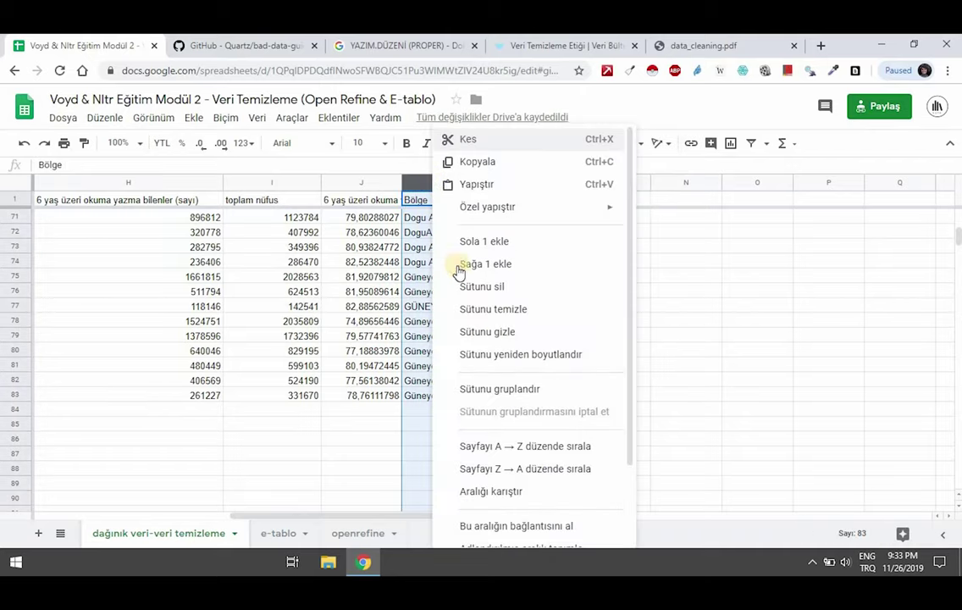
left_click(479, 332)
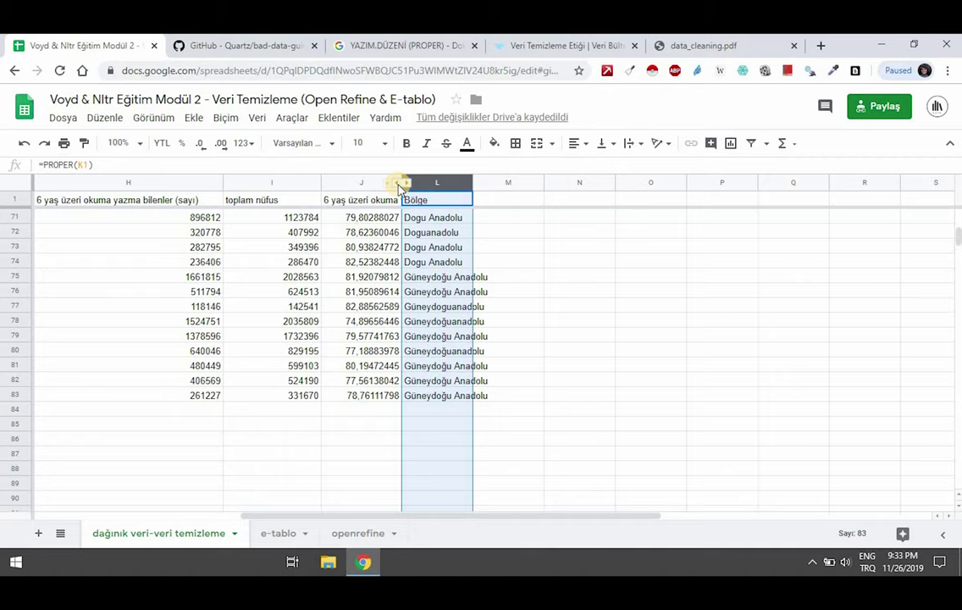
Step: Unhide the original Bölge column K to demonstrate restoring it, and hide it again
left_click(399, 184)
right_click(482, 184)
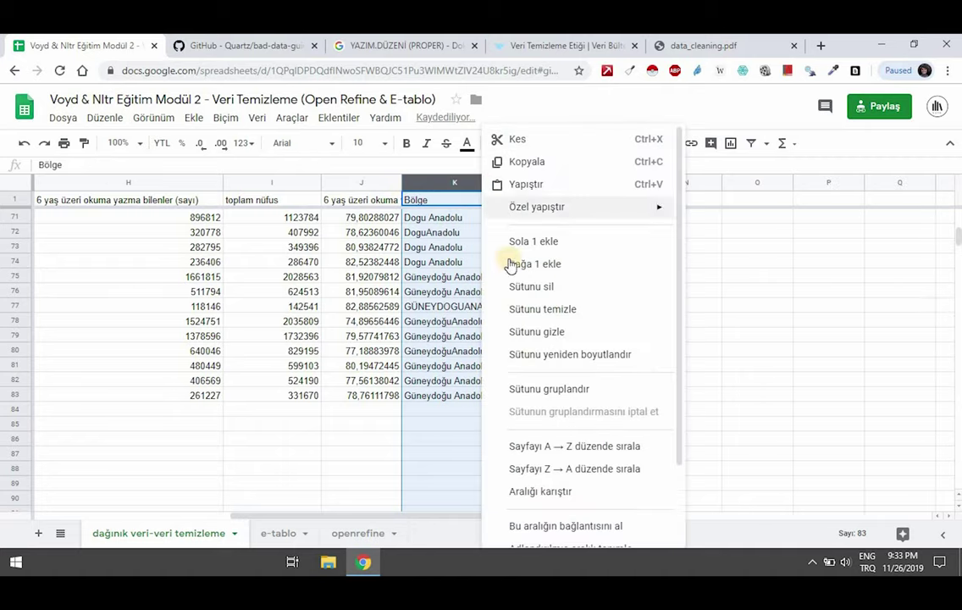
left_click(538, 332)
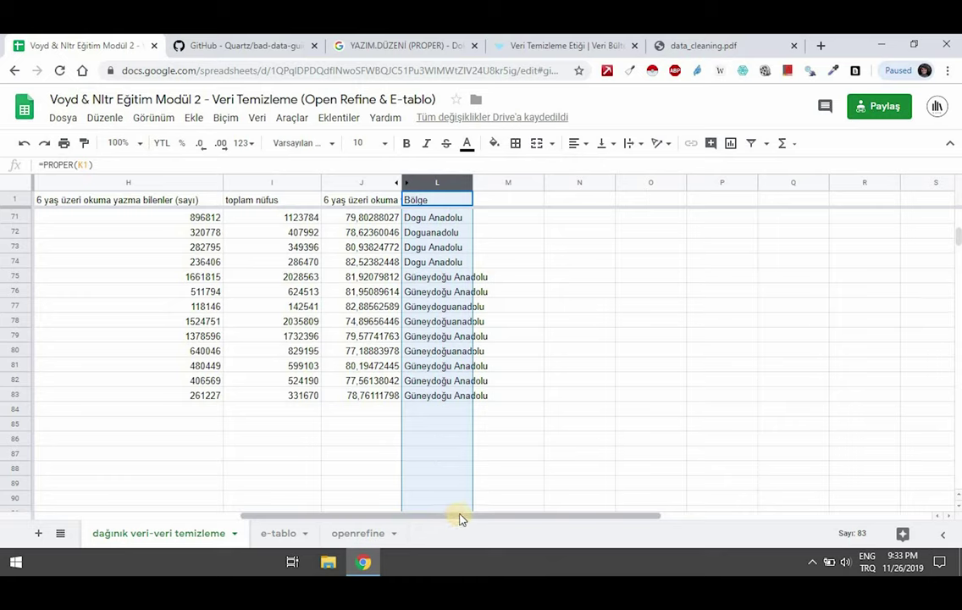
left_click_drag(461, 518, 178, 517)
scroll(225, 381, "up", 6)
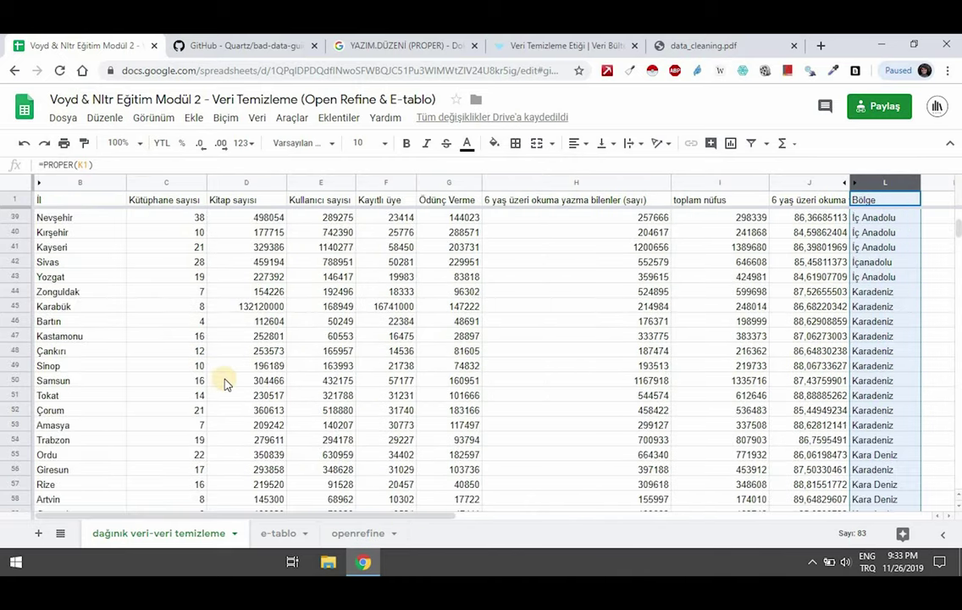
scroll(226, 381, "up", 7)
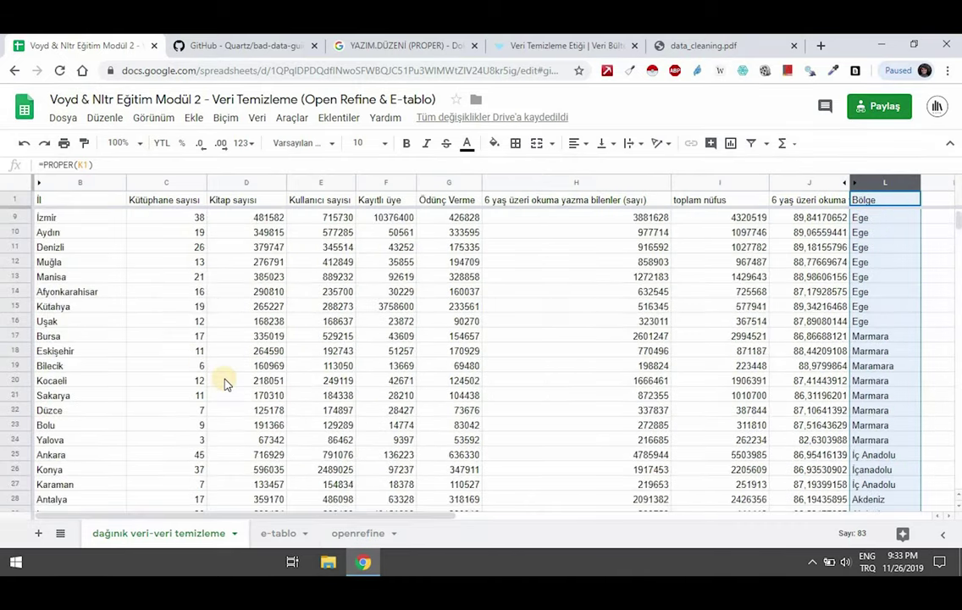
Step: Review the issue index of the Quartz bad-data guide and browse the text function list on the PROPER help page
left_click(225, 48)
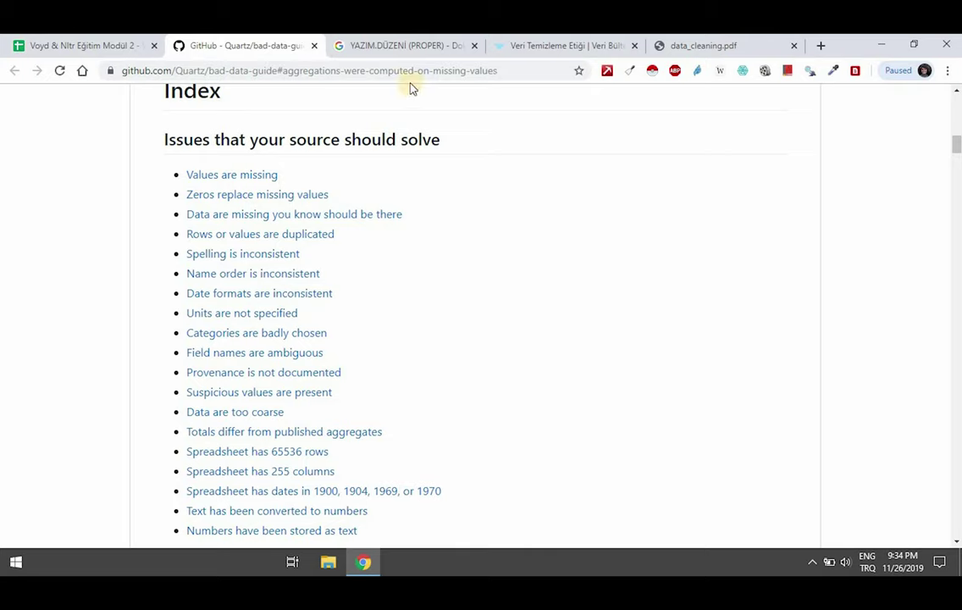
left_click(408, 46)
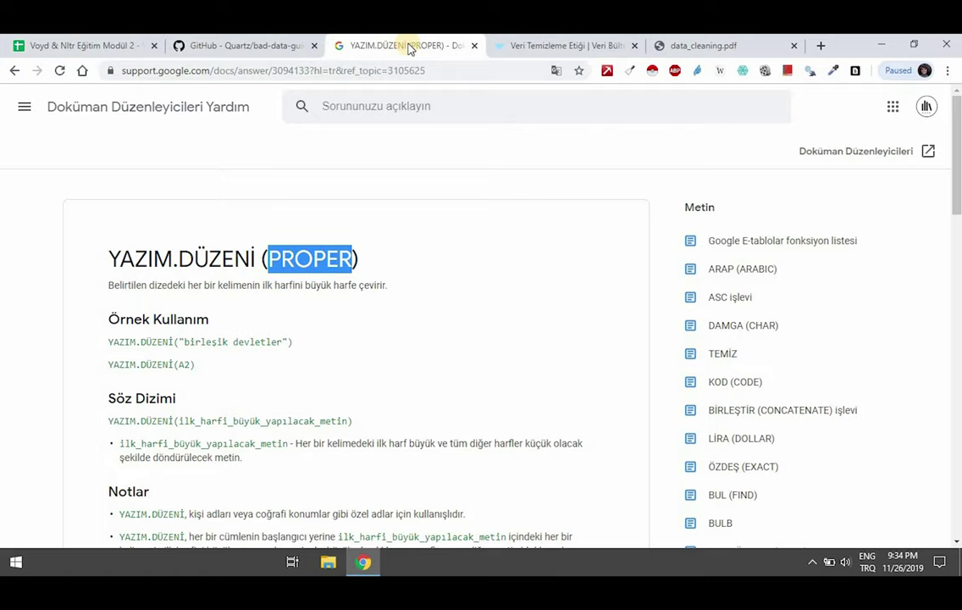
left_click(778, 252)
scroll(881, 330, "down", 4)
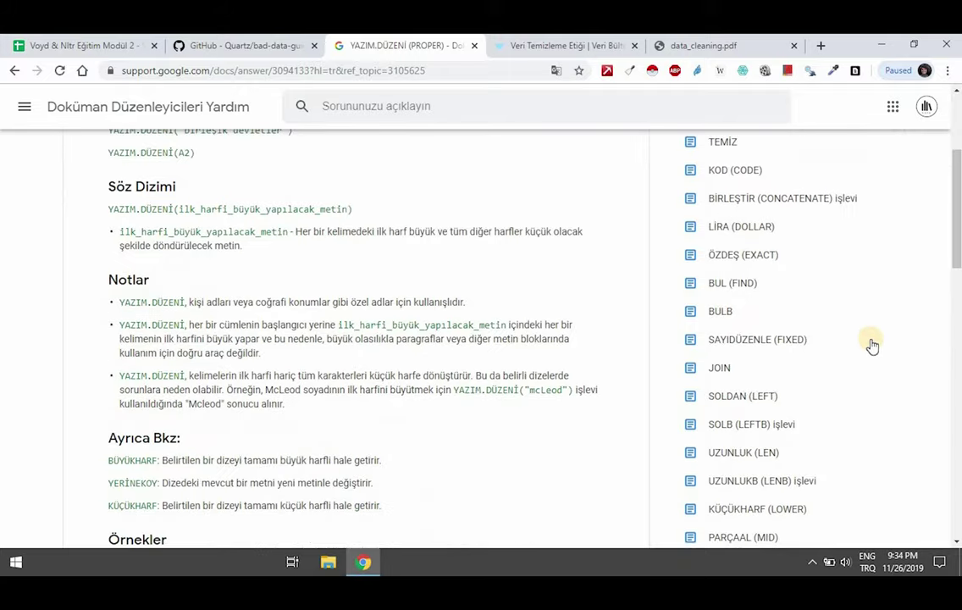
scroll(873, 345, "down", 6)
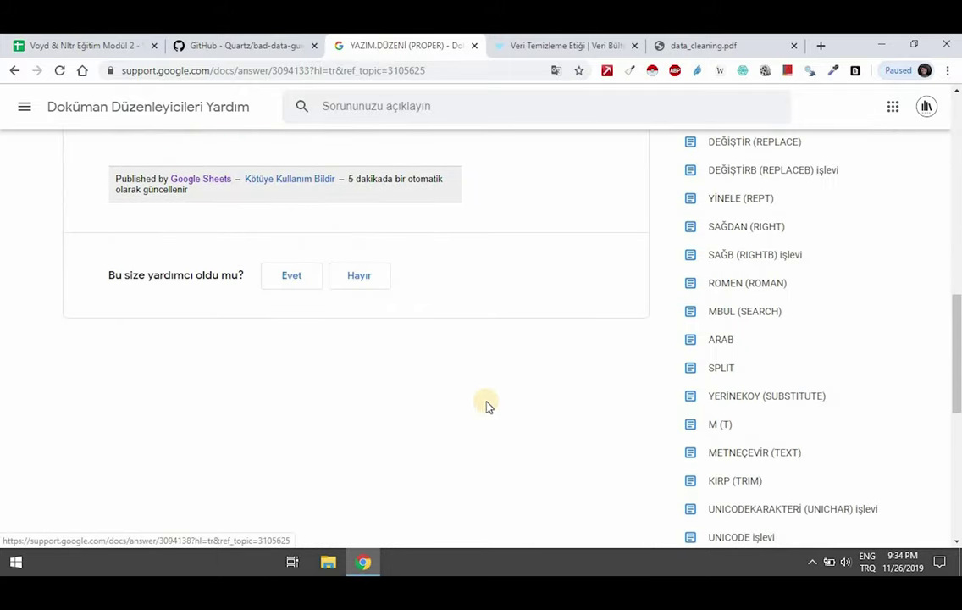
Step: Review the notes, usage examples and related text functions on the PROPER help page, and switch to the Veri Temizleme Etiği article
scroll(477, 413, "up", 2)
scroll(566, 357, "up", 3)
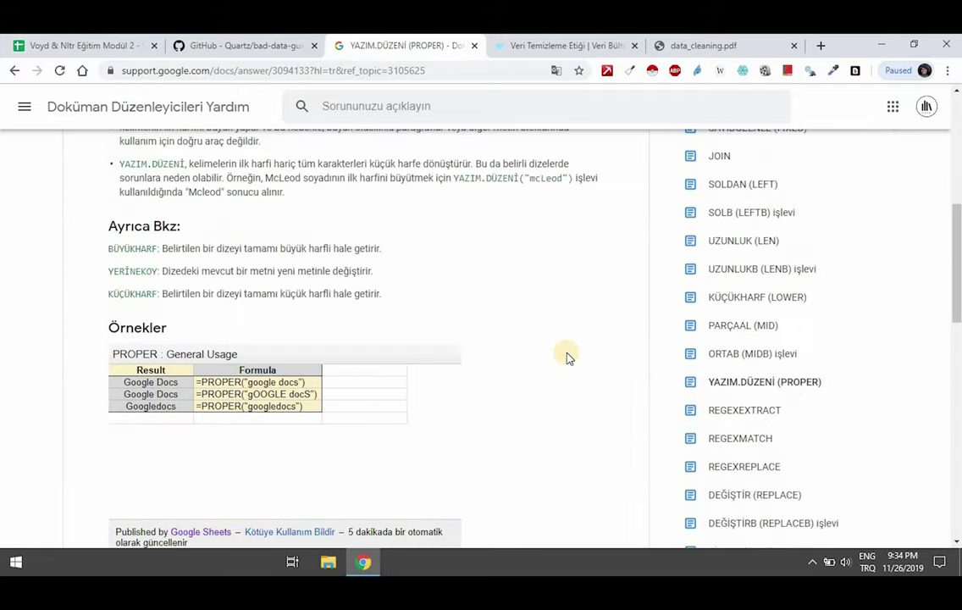
scroll(35, 346, "up", 1)
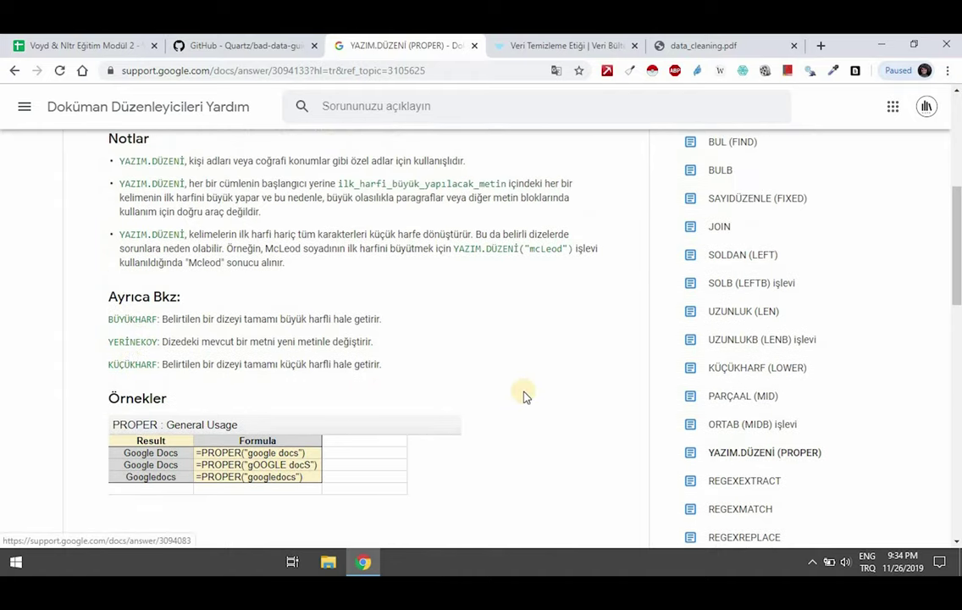
scroll(522, 393, "down", 2)
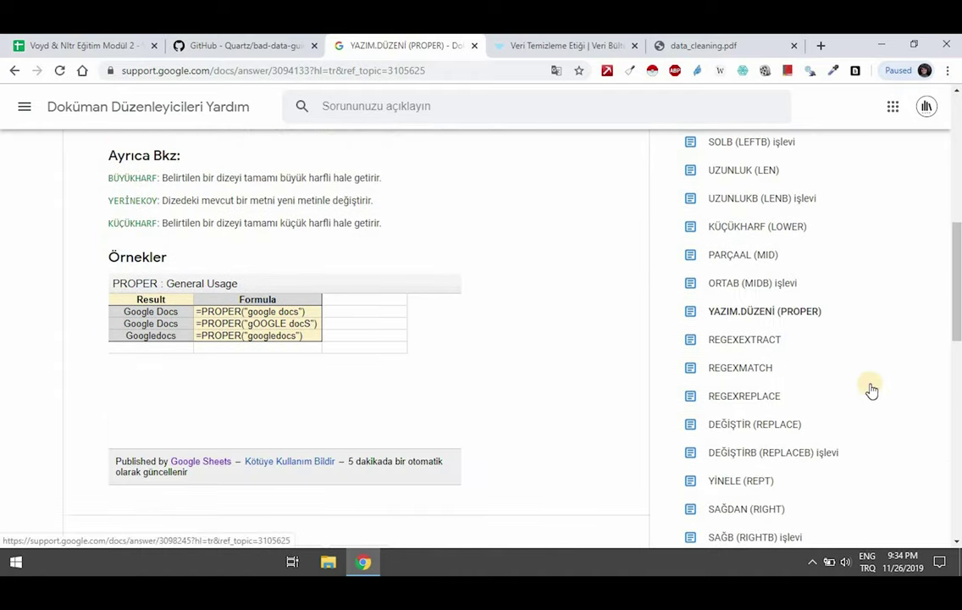
scroll(871, 390, "down", 3)
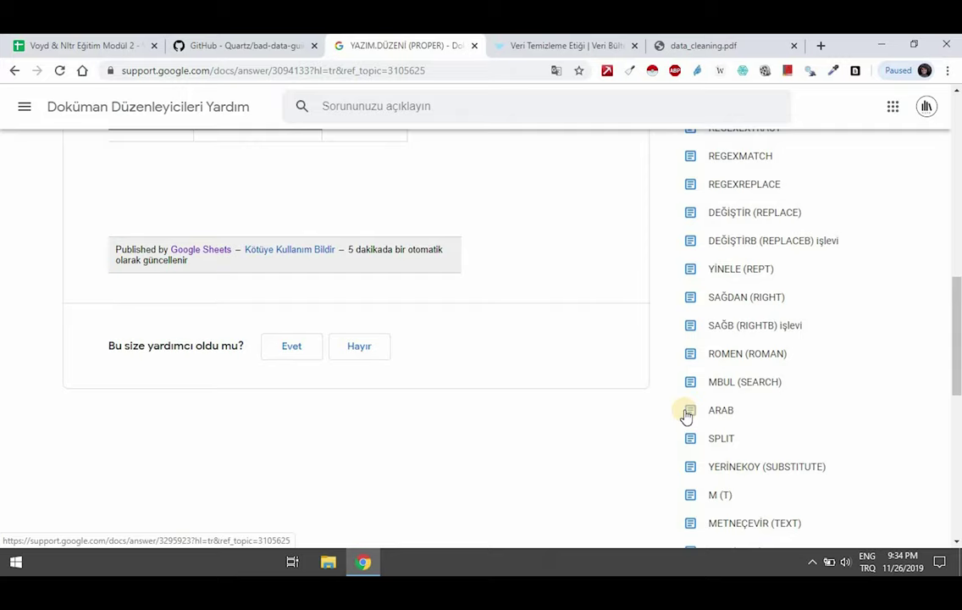
scroll(631, 443, "down", 1)
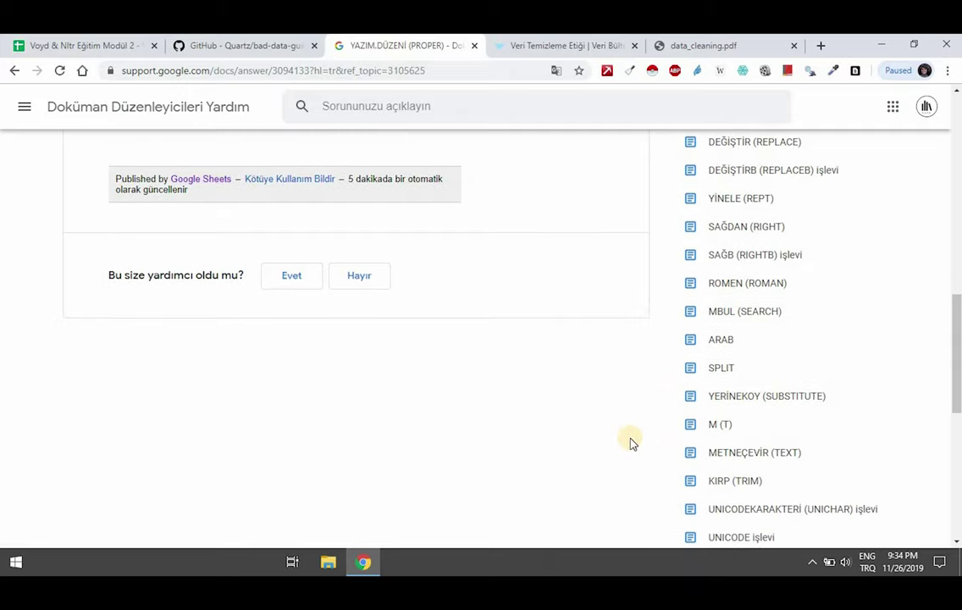
scroll(631, 442, "up", 10)
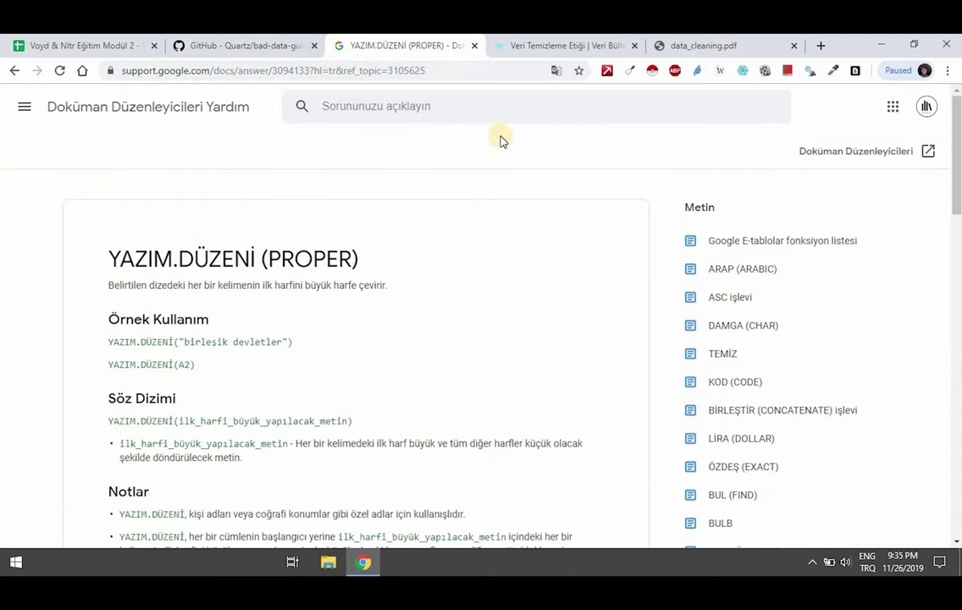
left_click(541, 45)
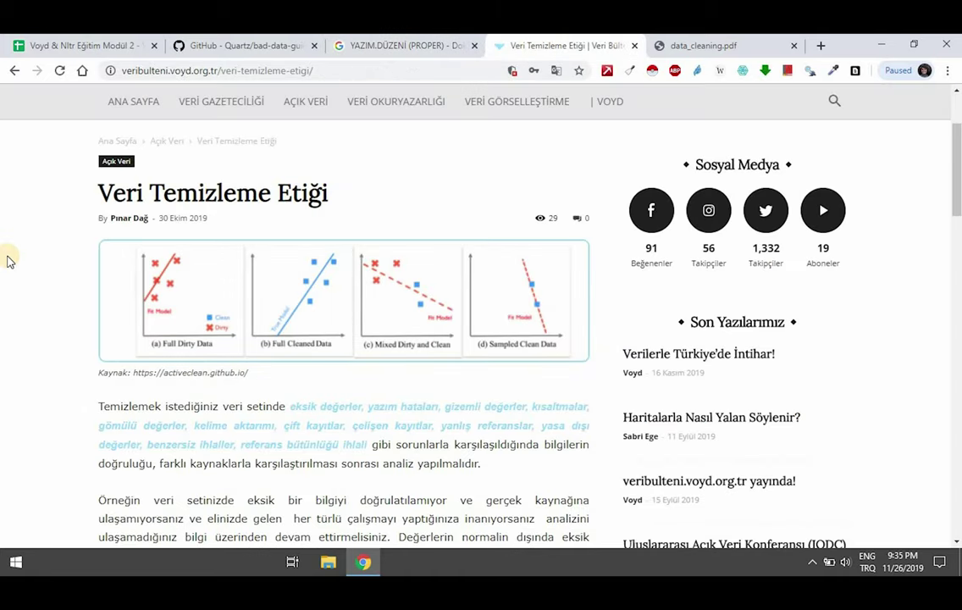